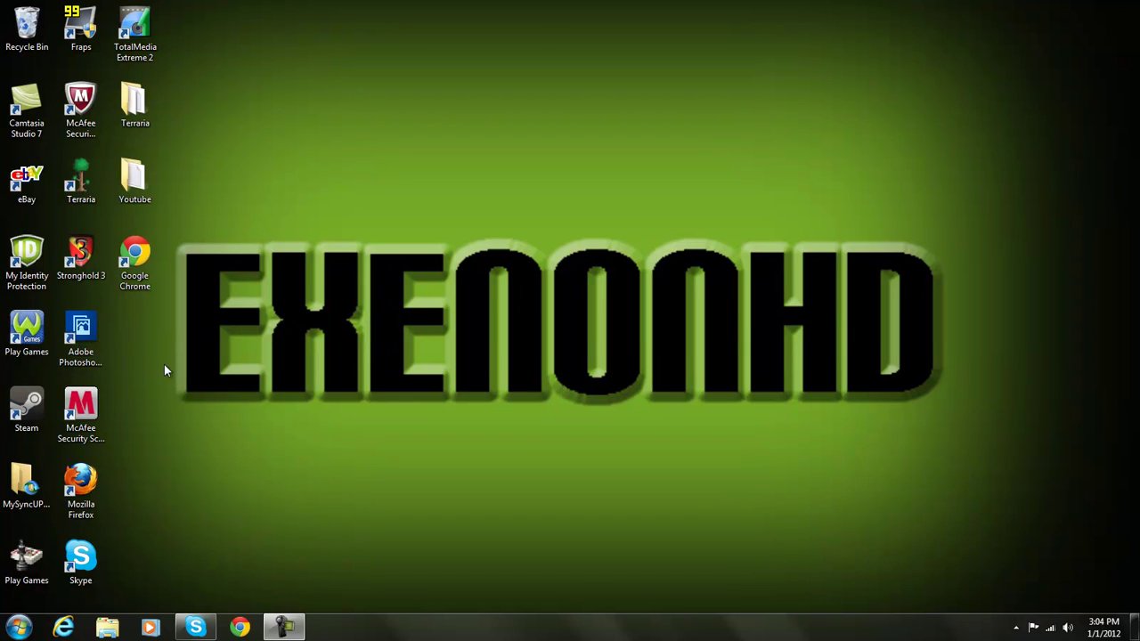
Step: Launch Adobe Photoshop Elements 10, dismiss the service error and open the photo editor
double_click(90, 354)
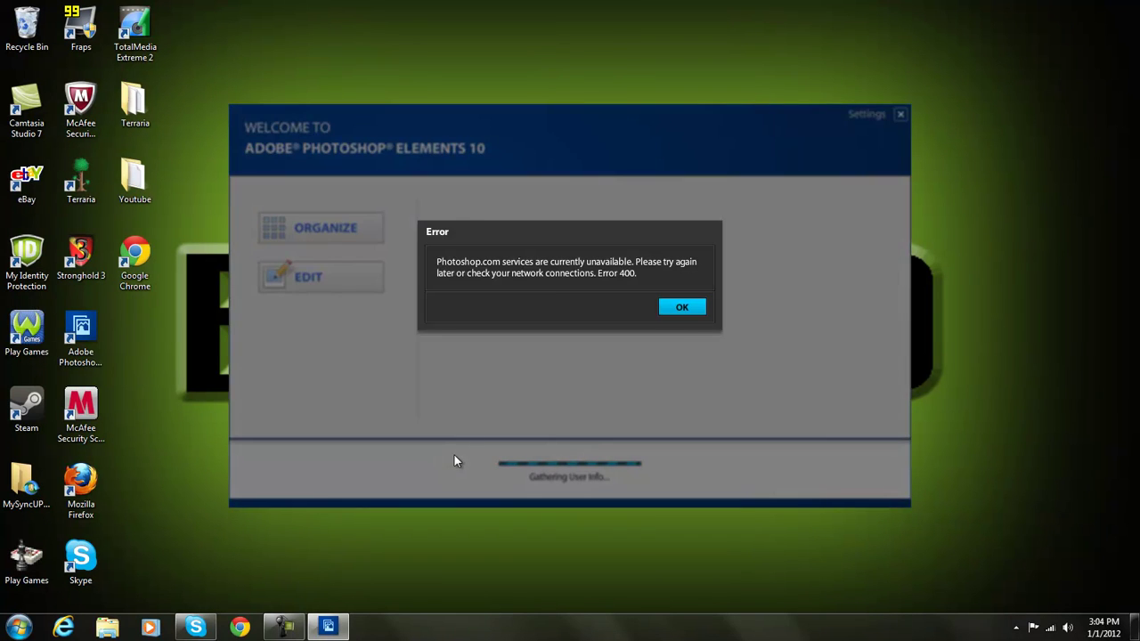
left_click(677, 312)
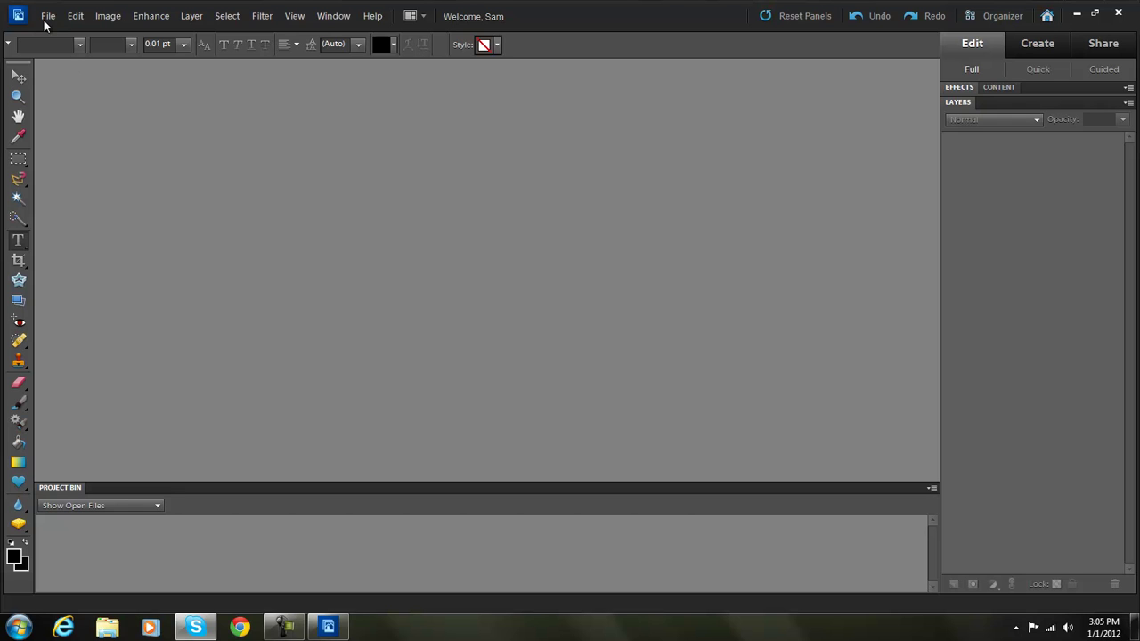
left_click(50, 19)
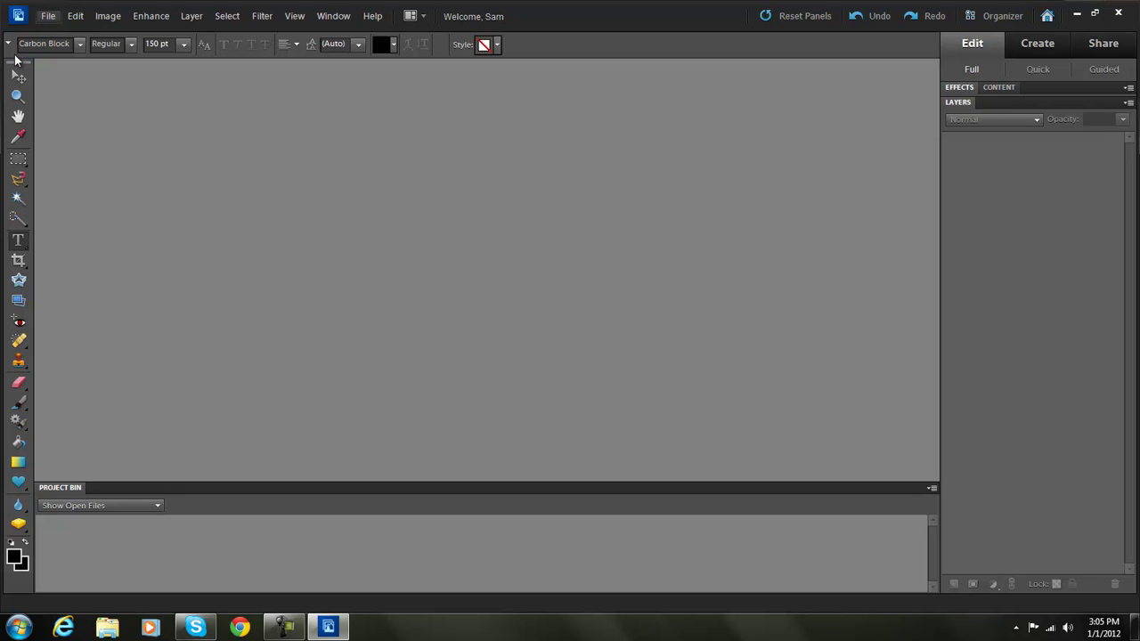
Step: Create a blank file named Logo, 10 by 7.5 inches at 72 pixels/inch, in RGB Color with Background Color contents
left_click(49, 16)
mouse_move(136, 36)
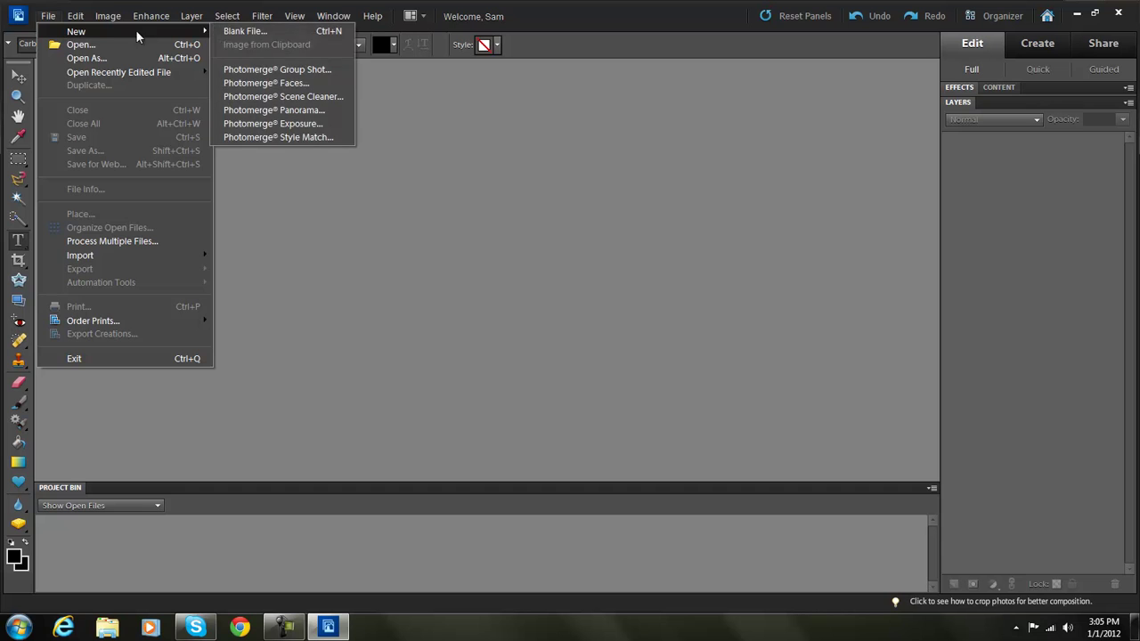
left_click(245, 30)
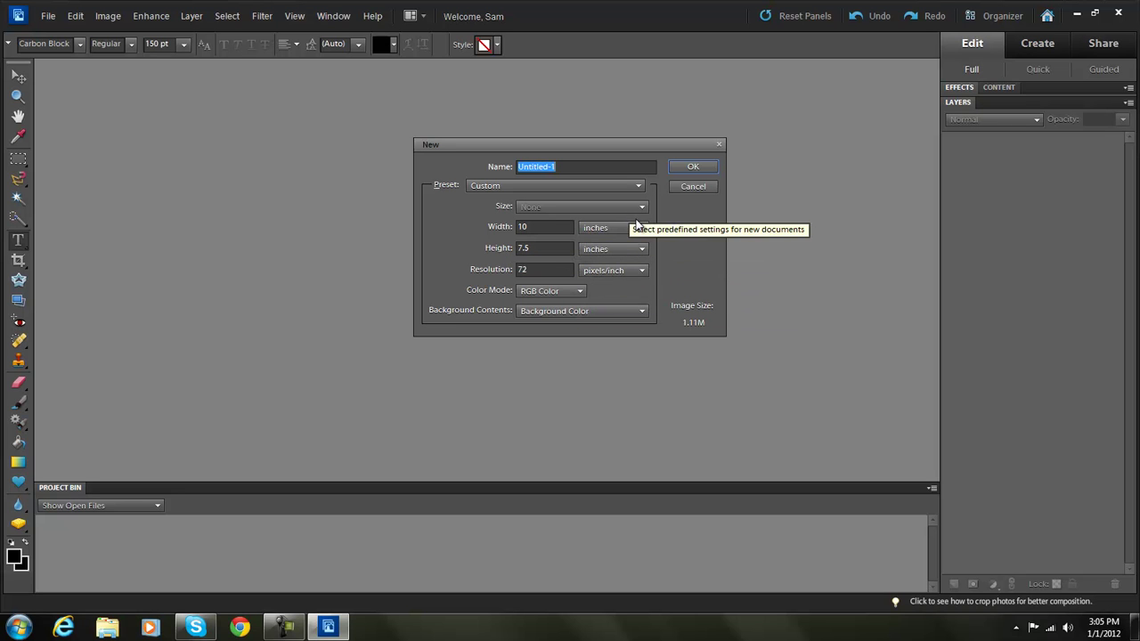
left_click(575, 292)
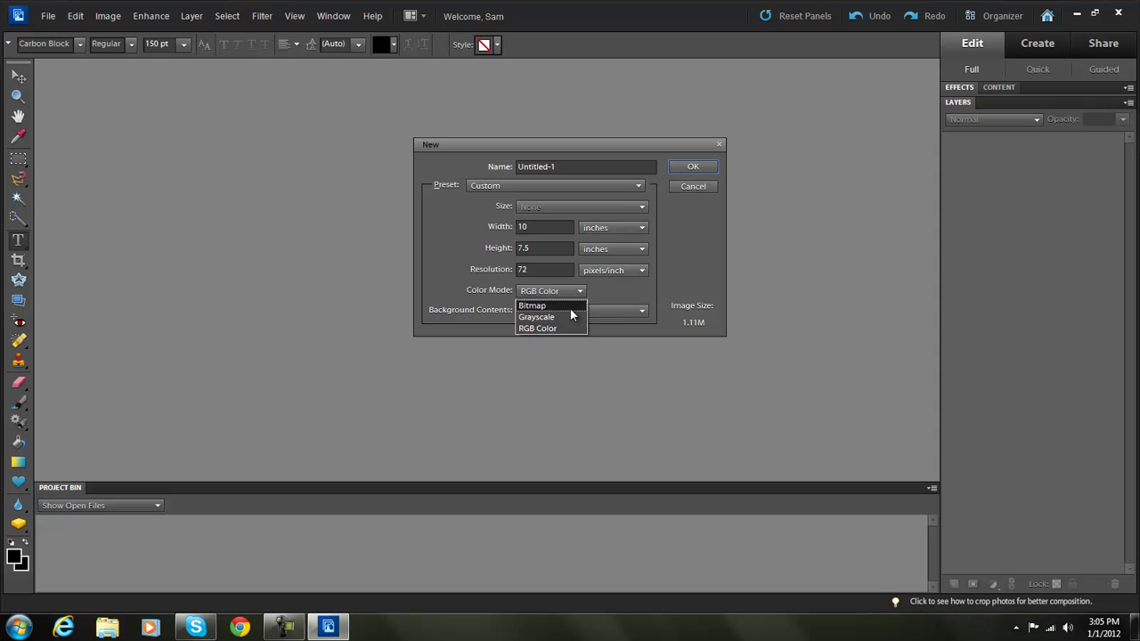
left_click(562, 328)
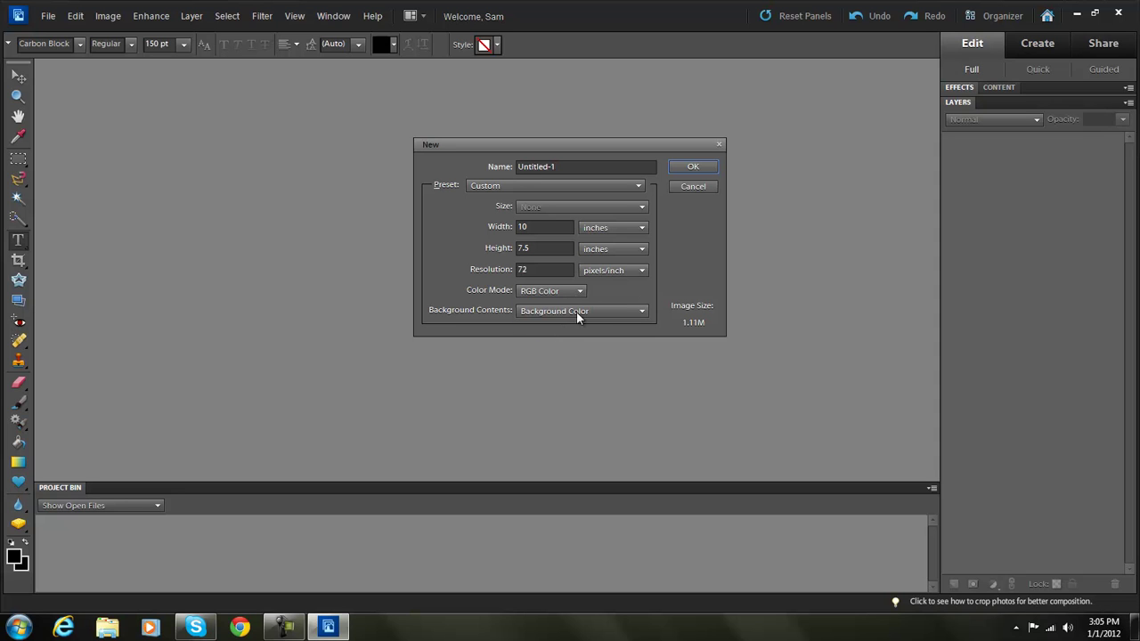
left_click(593, 310)
left_click(570, 337)
left_click(614, 186)
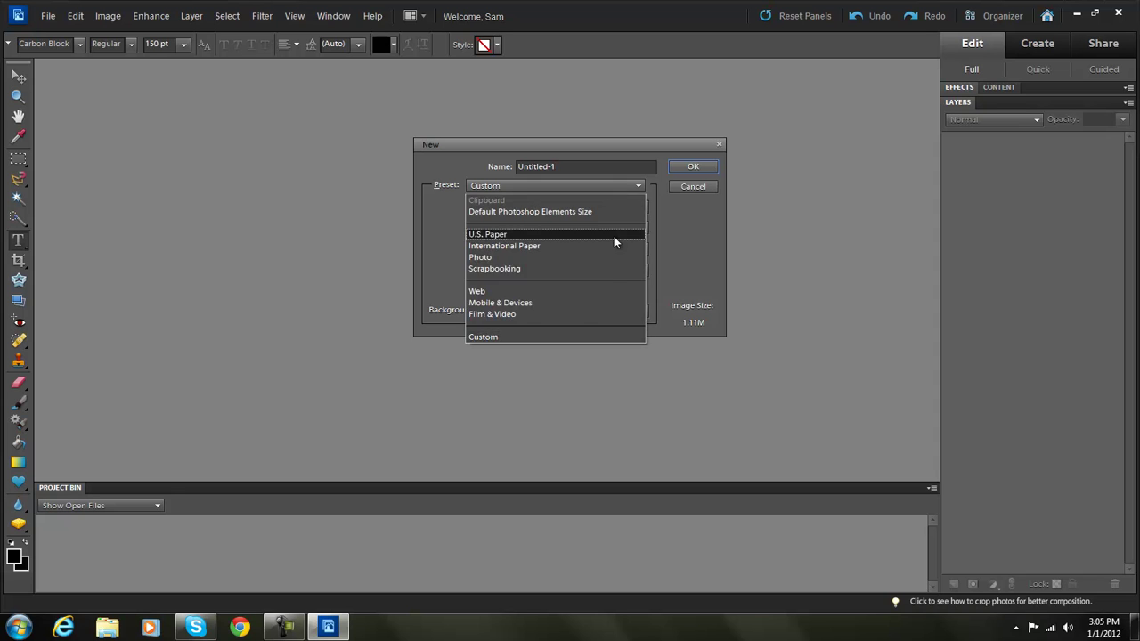
left_click(574, 331)
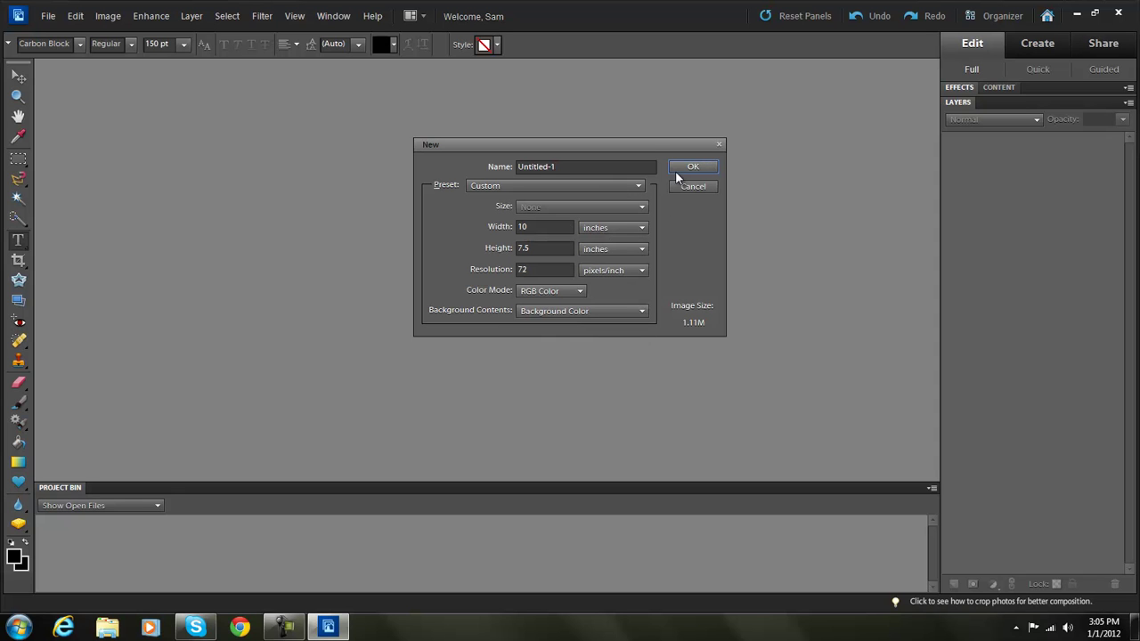
left_click(621, 169)
key("Return")
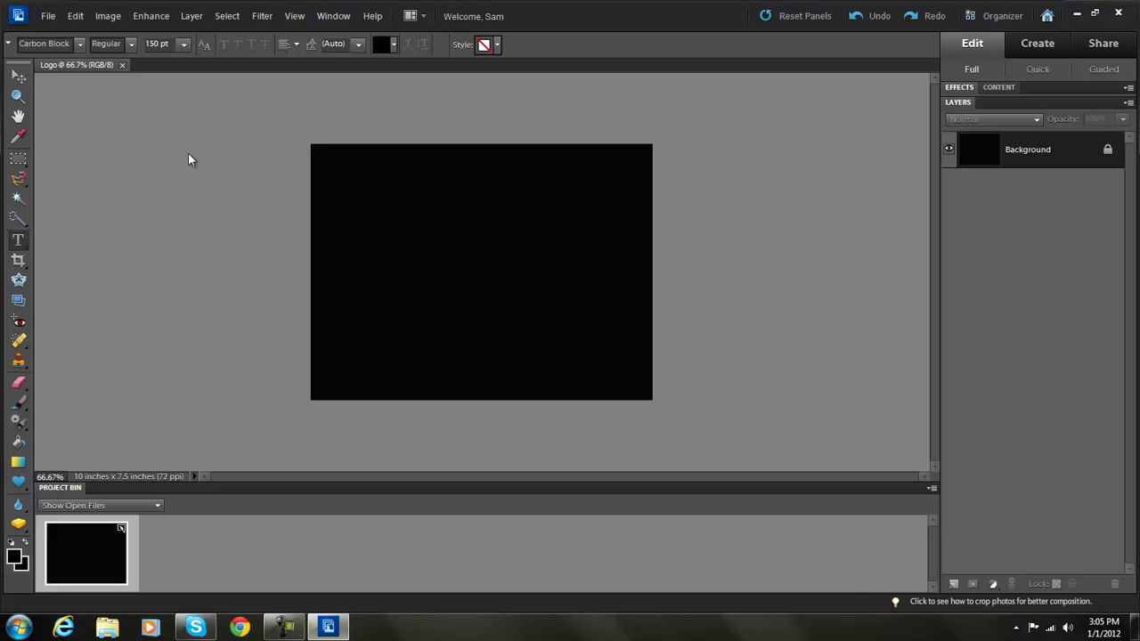
Step: Draw a rectangular marquee selection inside the black canvas, leaving a margin all around, and feather it by 50 pixels
left_click(18, 158)
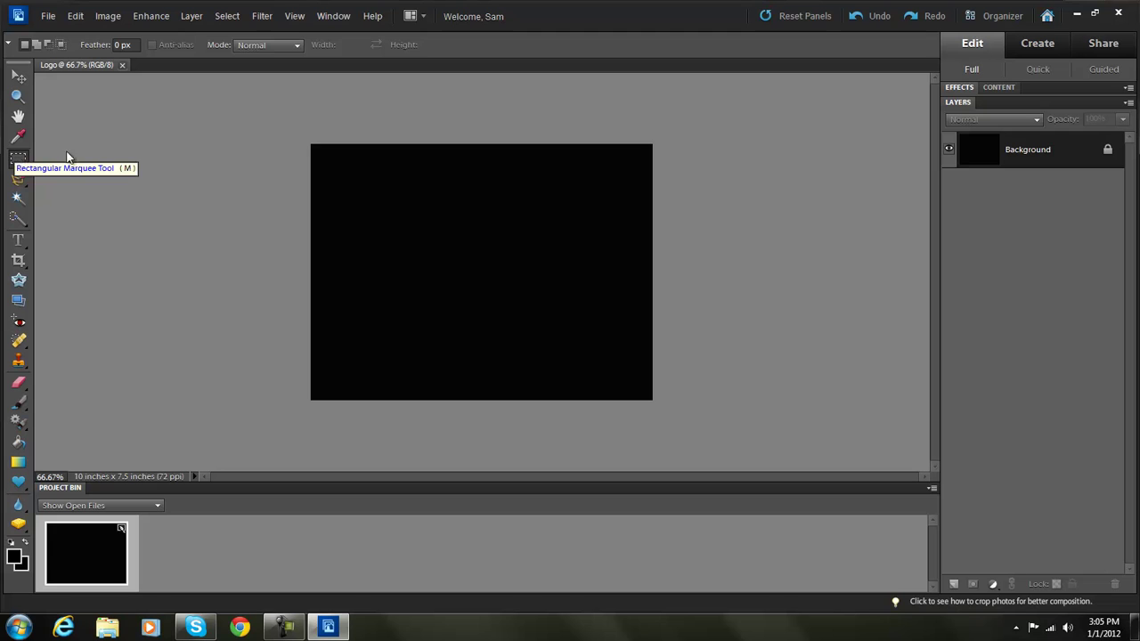
left_click_drag(471, 295, 618, 344)
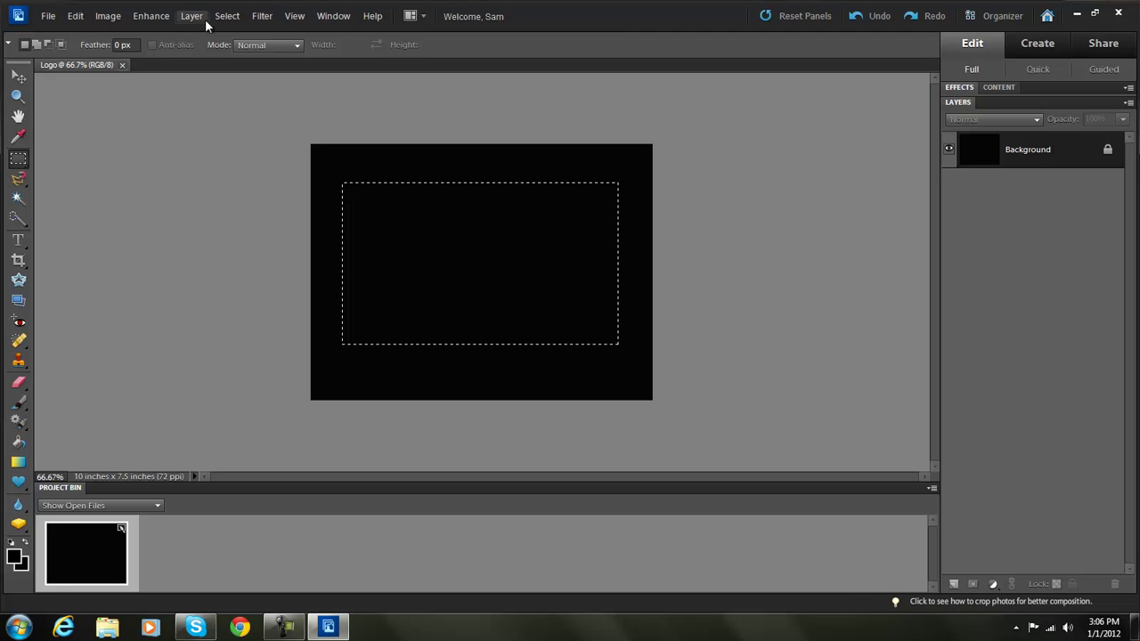
left_click(233, 18)
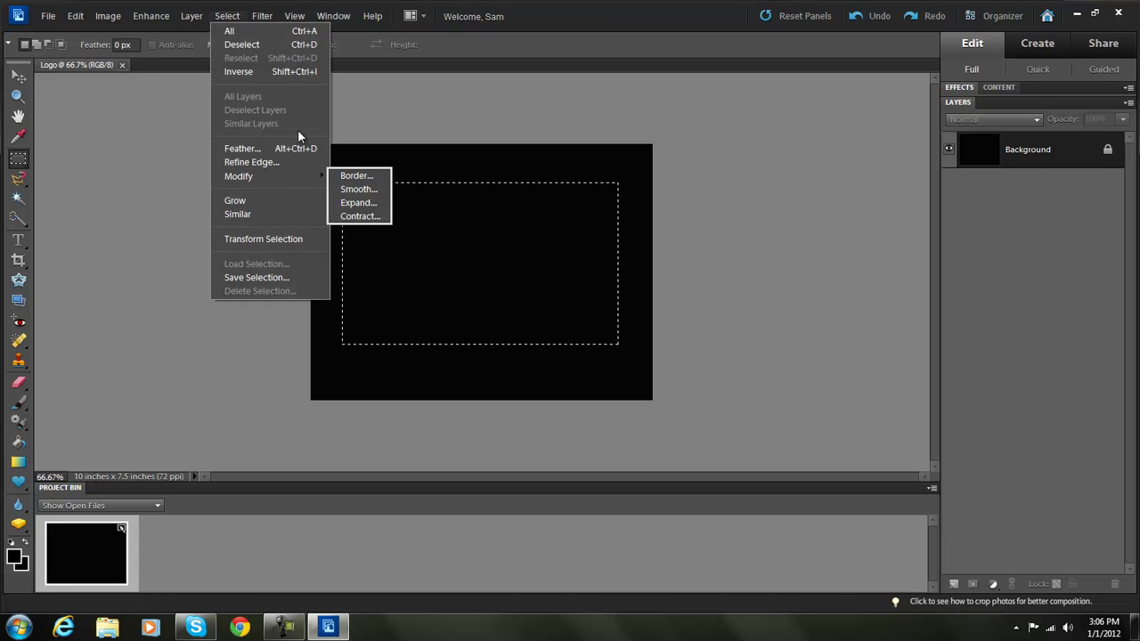
left_click(285, 149)
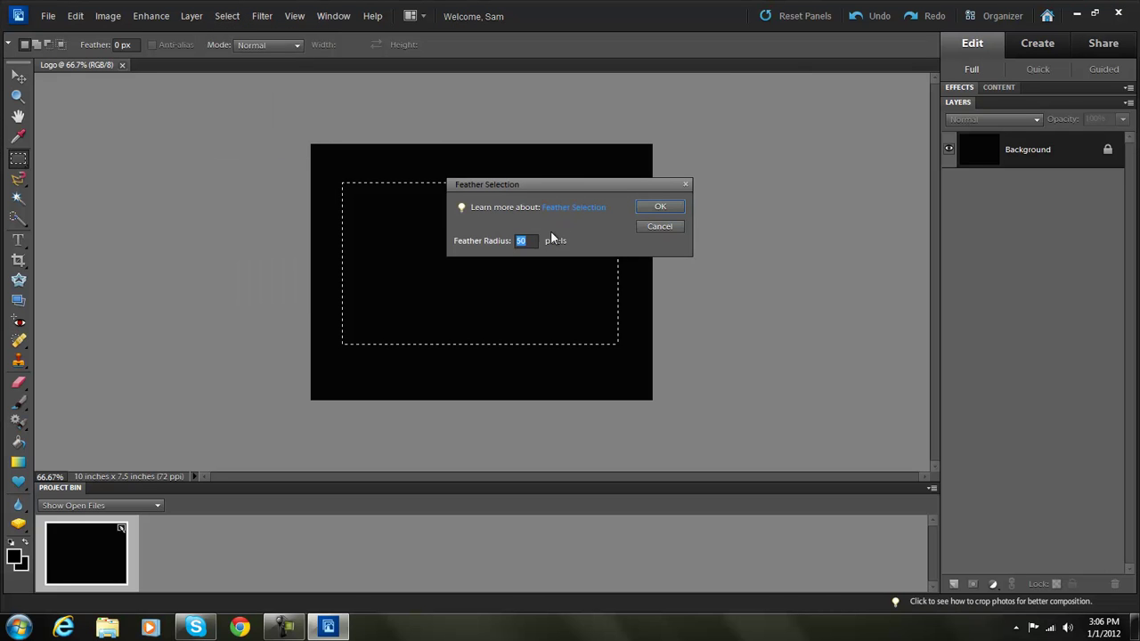
left_click(650, 210)
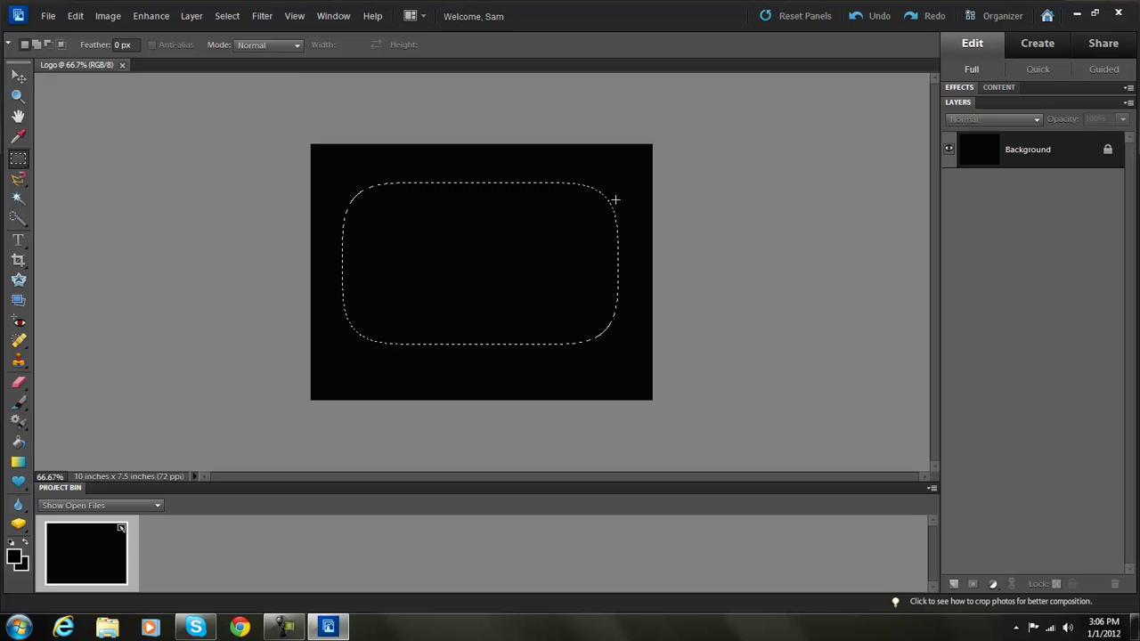
left_click(75, 16)
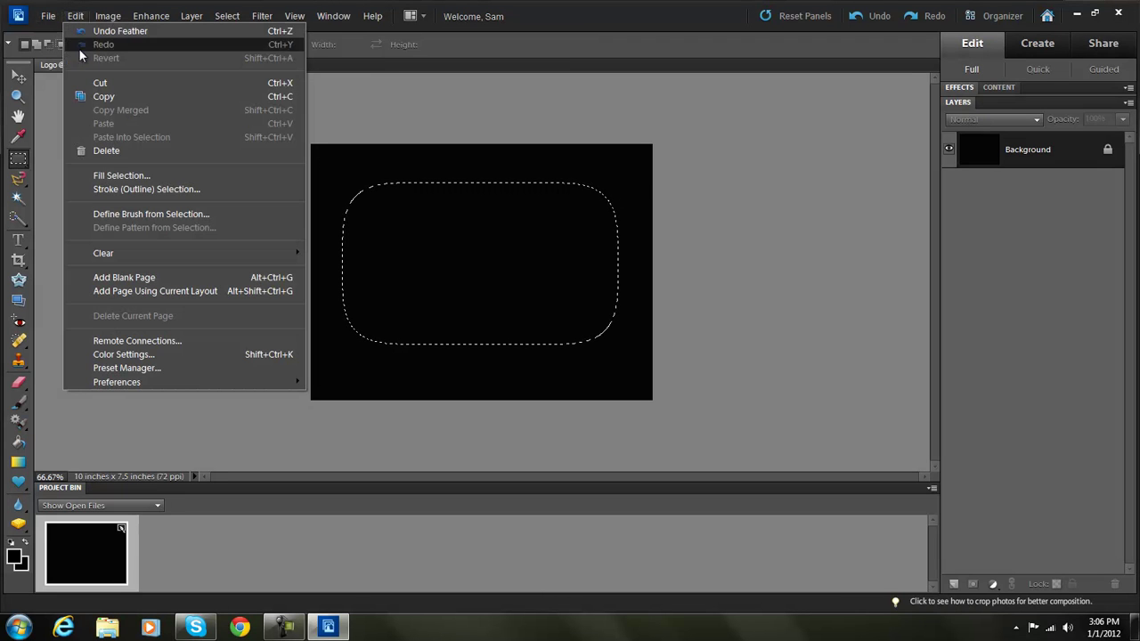
left_click(145, 176)
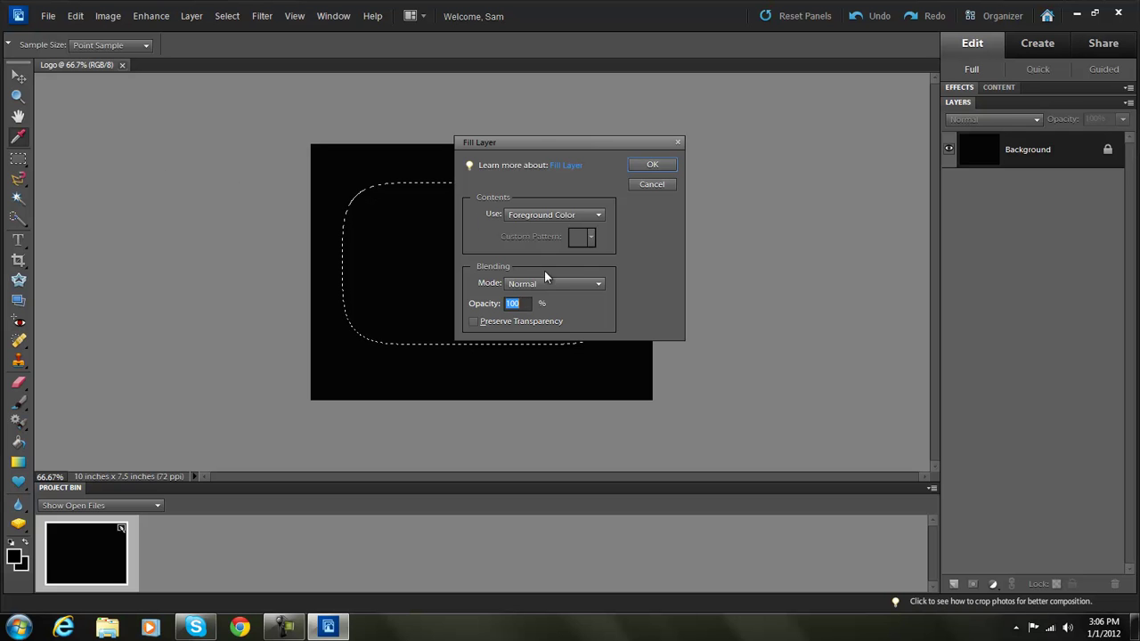
left_click(652, 164)
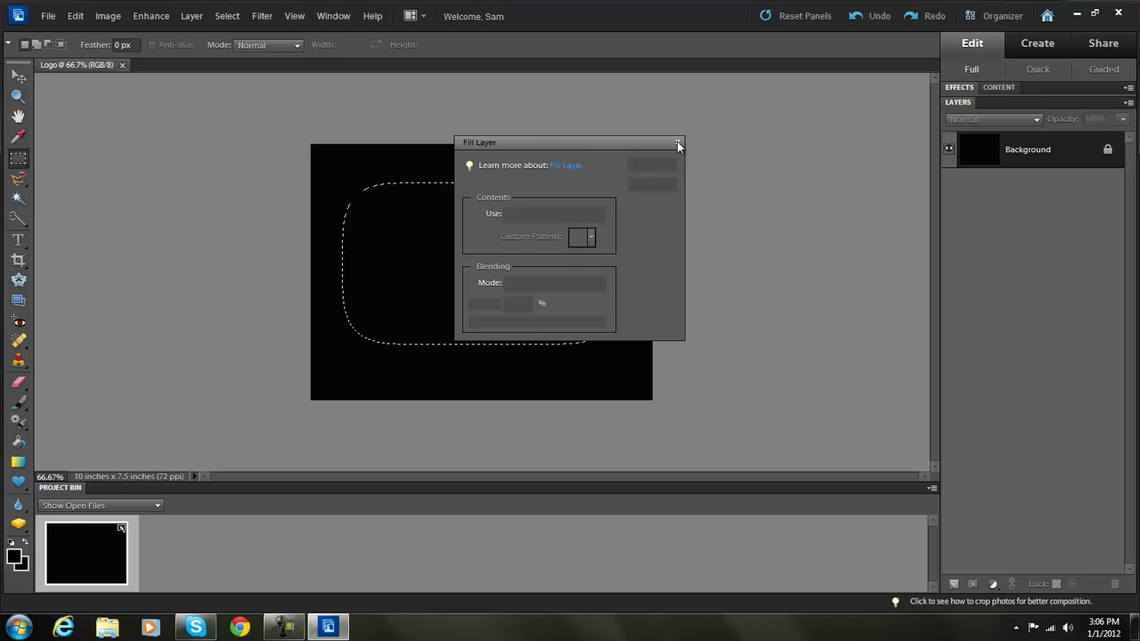
Step: Set the foreground color to bright red e91717
left_click(14, 556)
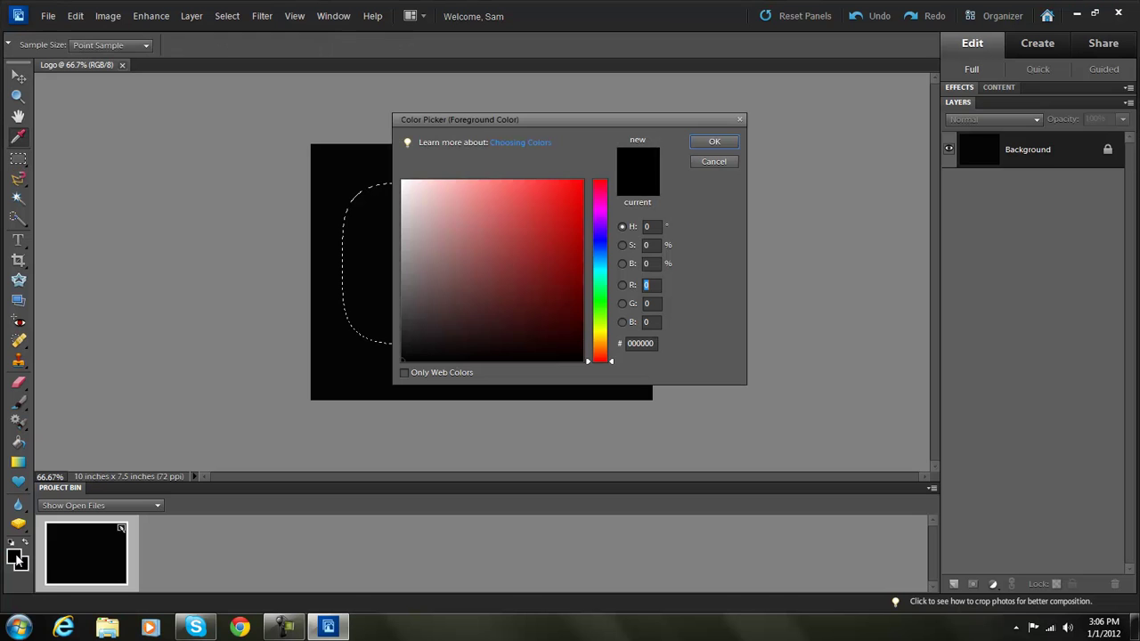
left_click_drag(610, 182, 611, 181)
left_click(572, 267)
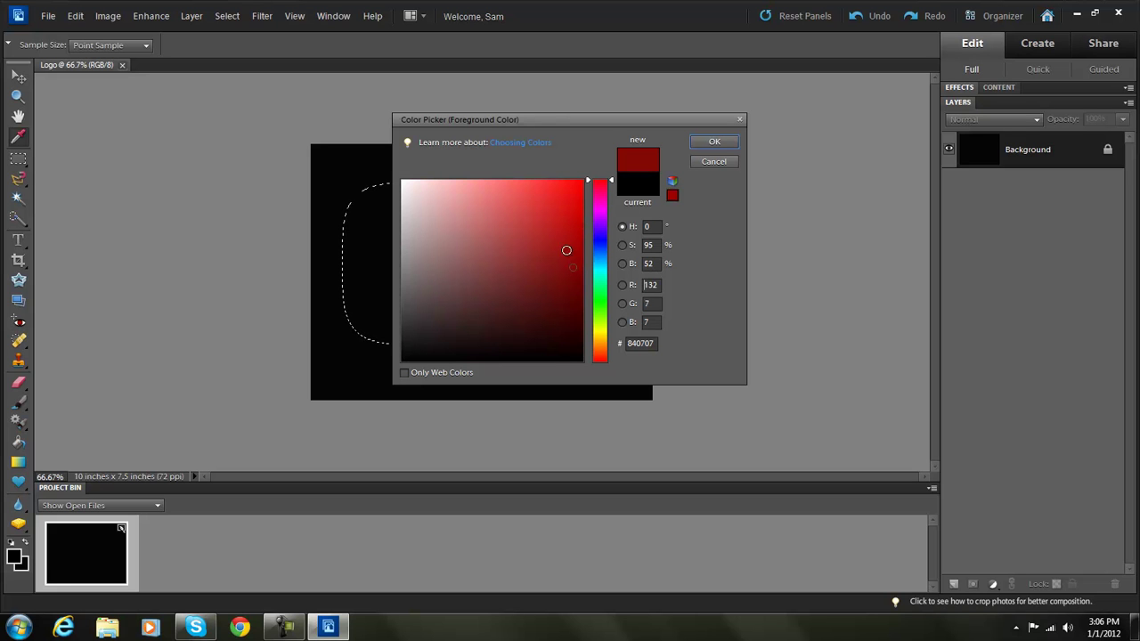
left_click(559, 250)
left_click_drag(557, 251, 567, 195)
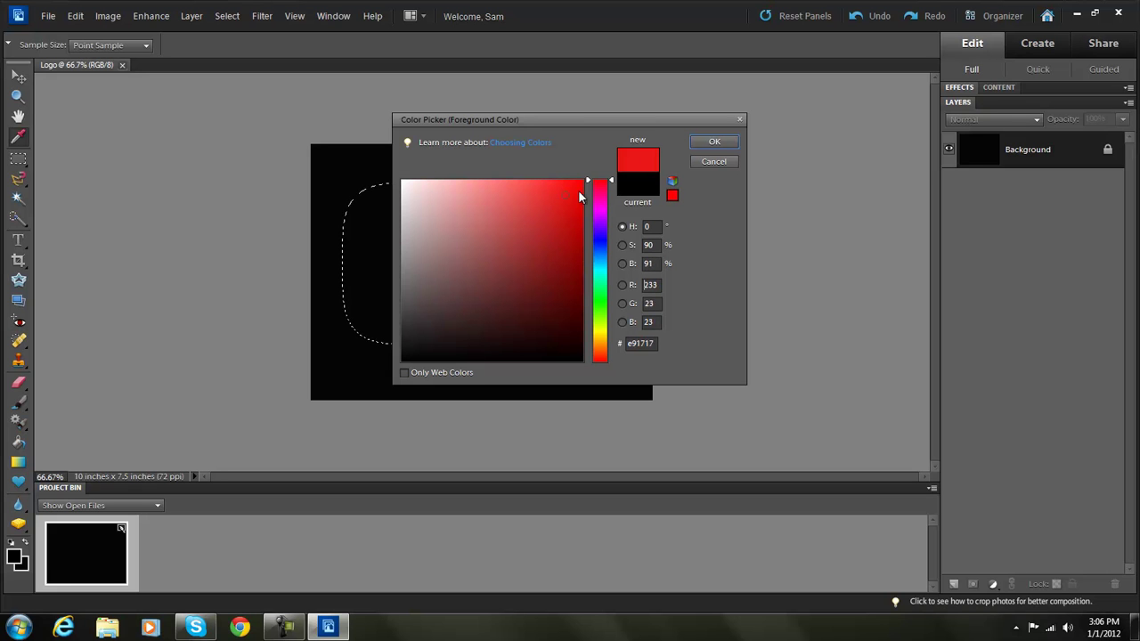
left_click(709, 142)
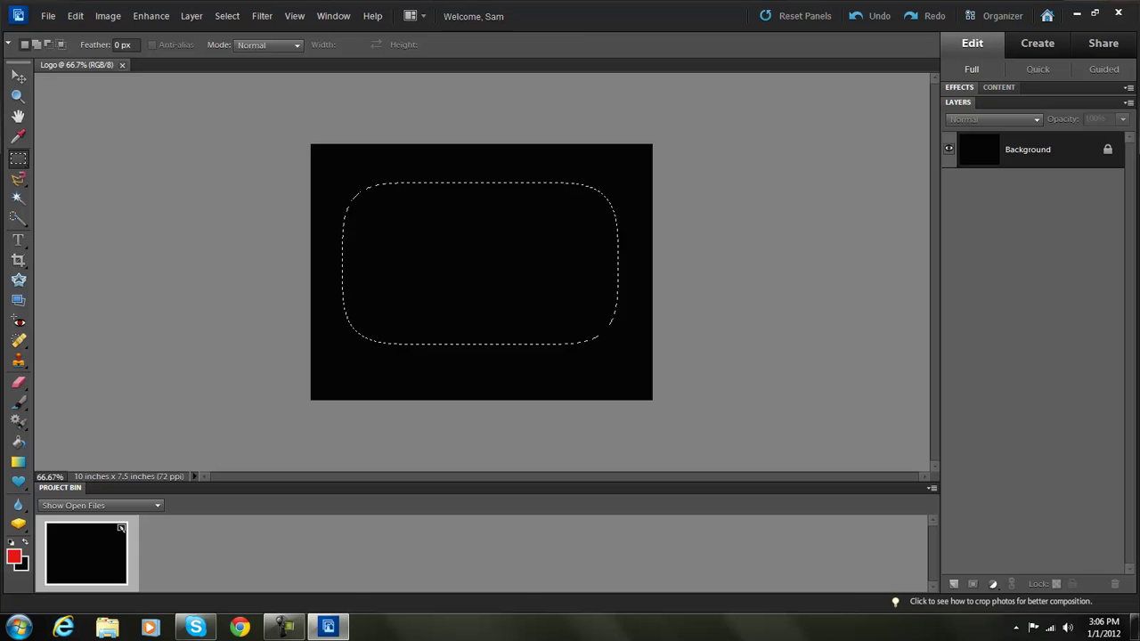
Step: Fill the feathered selection with the foreground color in Normal mode at 100% opacity
left_click(86, 21)
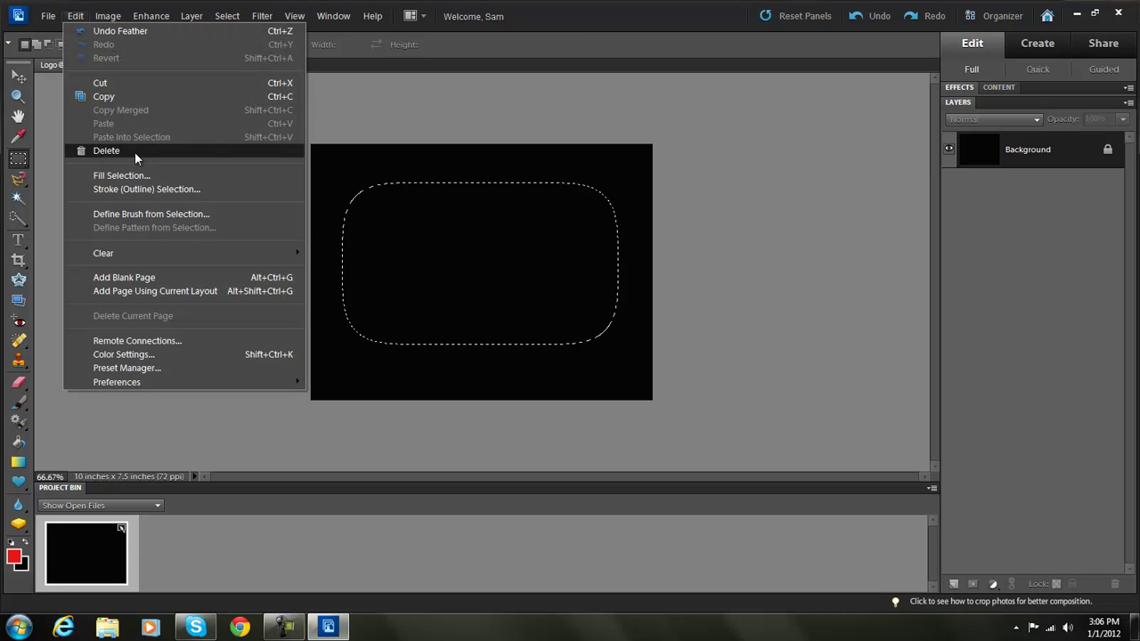
left_click(124, 176)
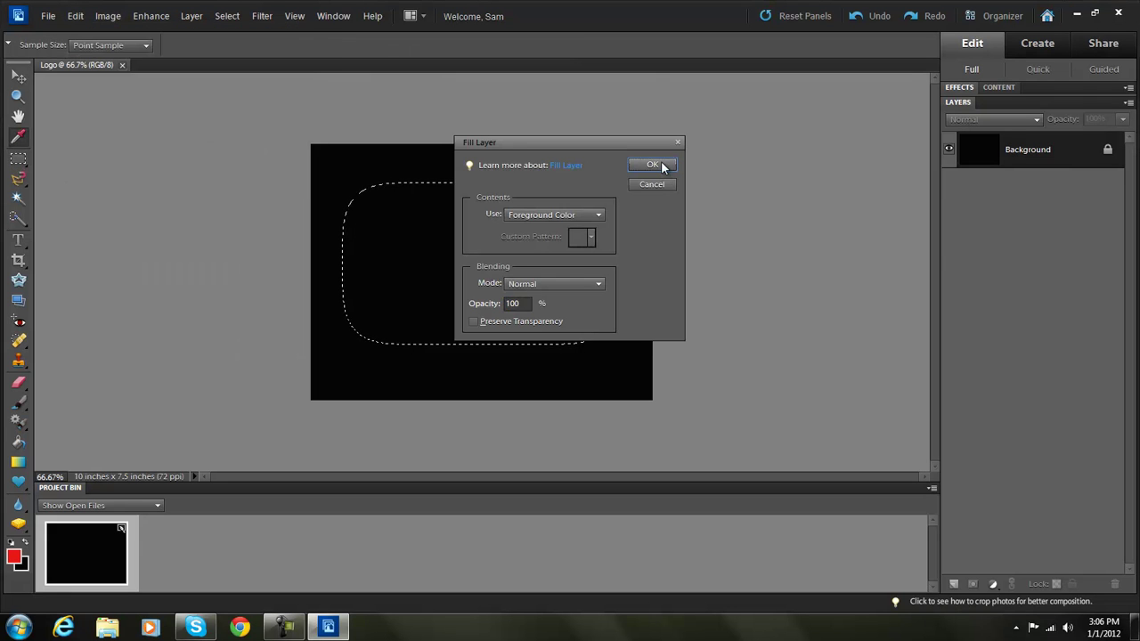
left_click(657, 166)
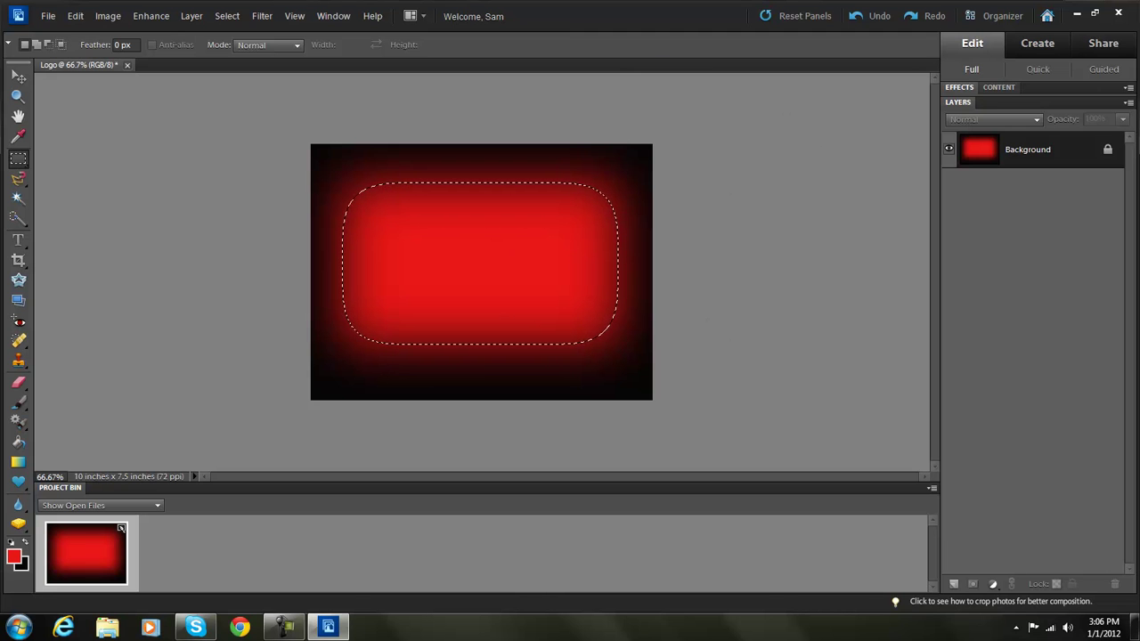
Step: Convert the locked background into an editable layer named Background and add an empty layer above it
double_click(1107, 150)
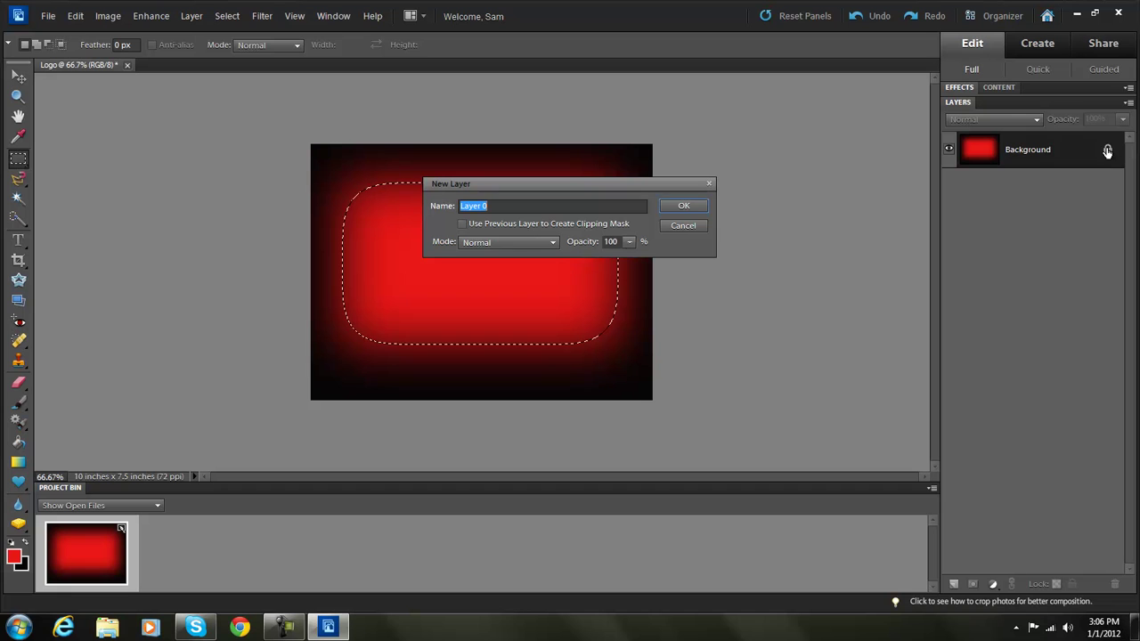
left_click(703, 205)
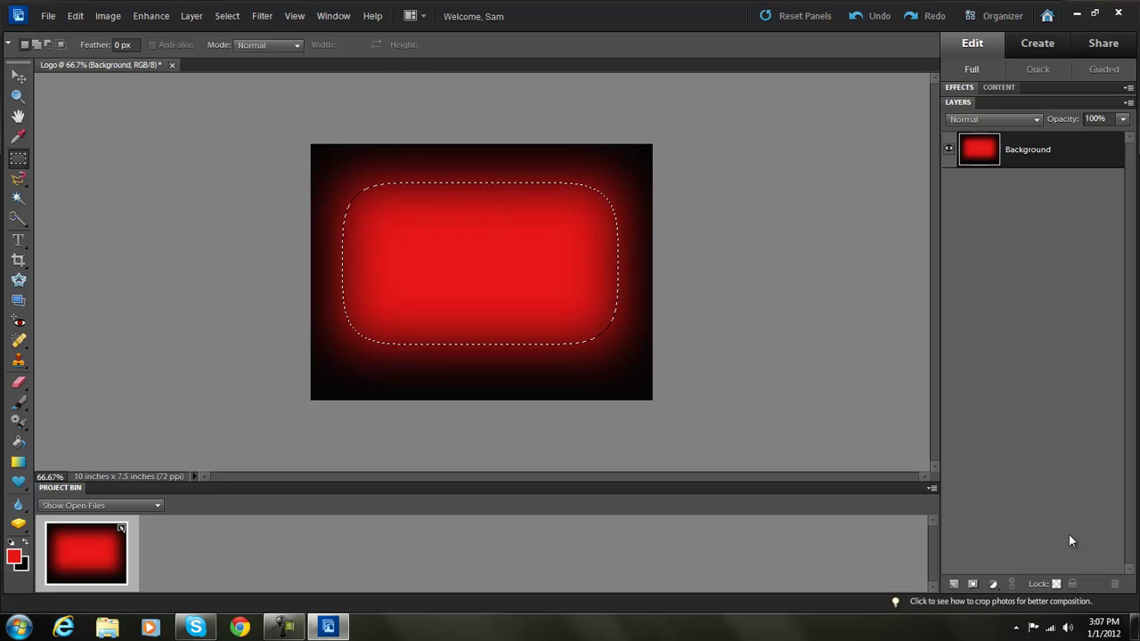
left_click(953, 583)
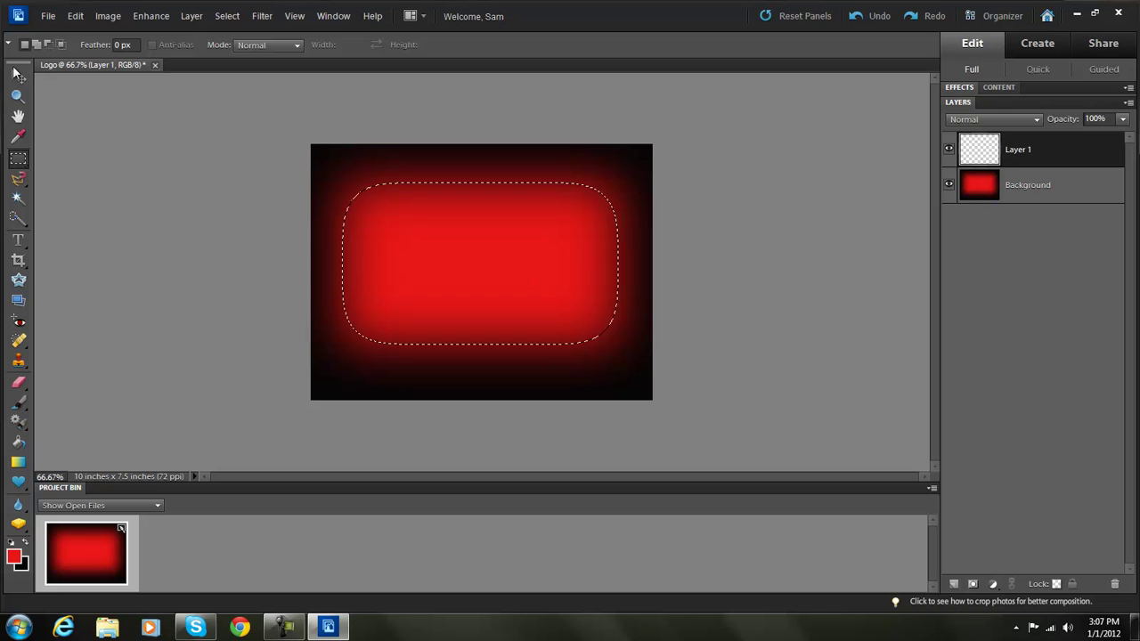
Step: Activate the Type tool and set the text color to dark red 470505
left_click(18, 240)
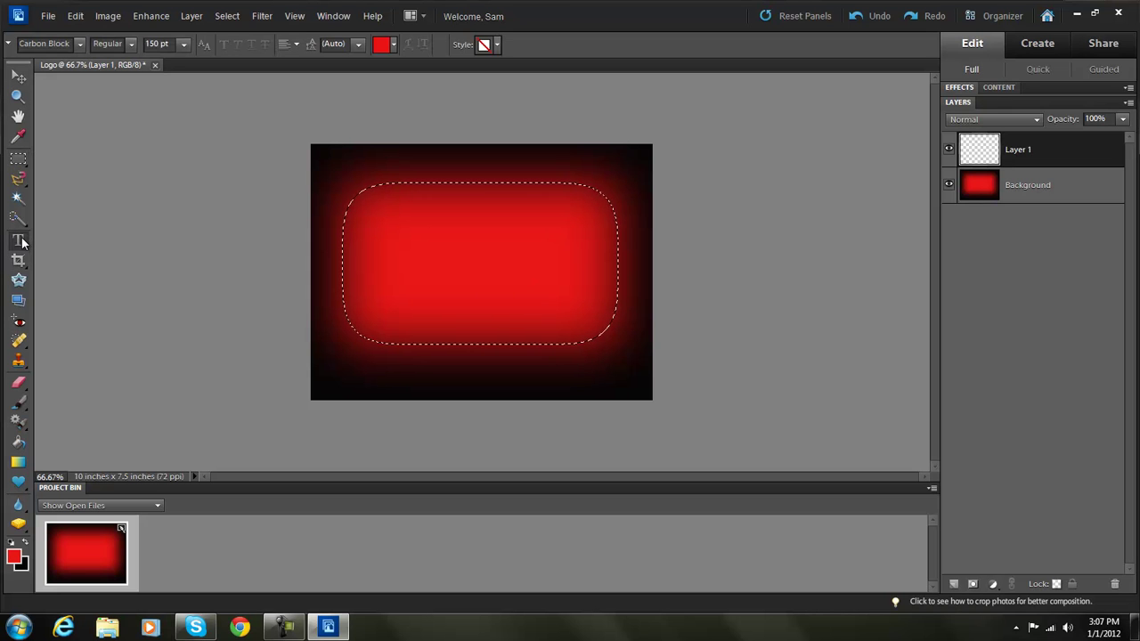
left_click(393, 44)
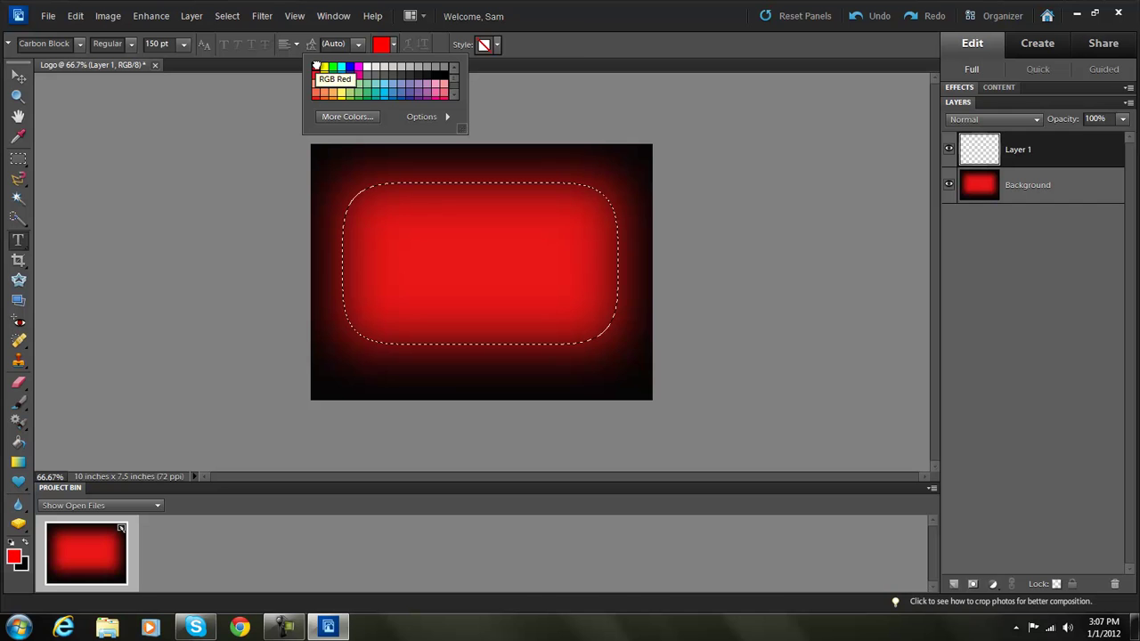
left_click(14, 556)
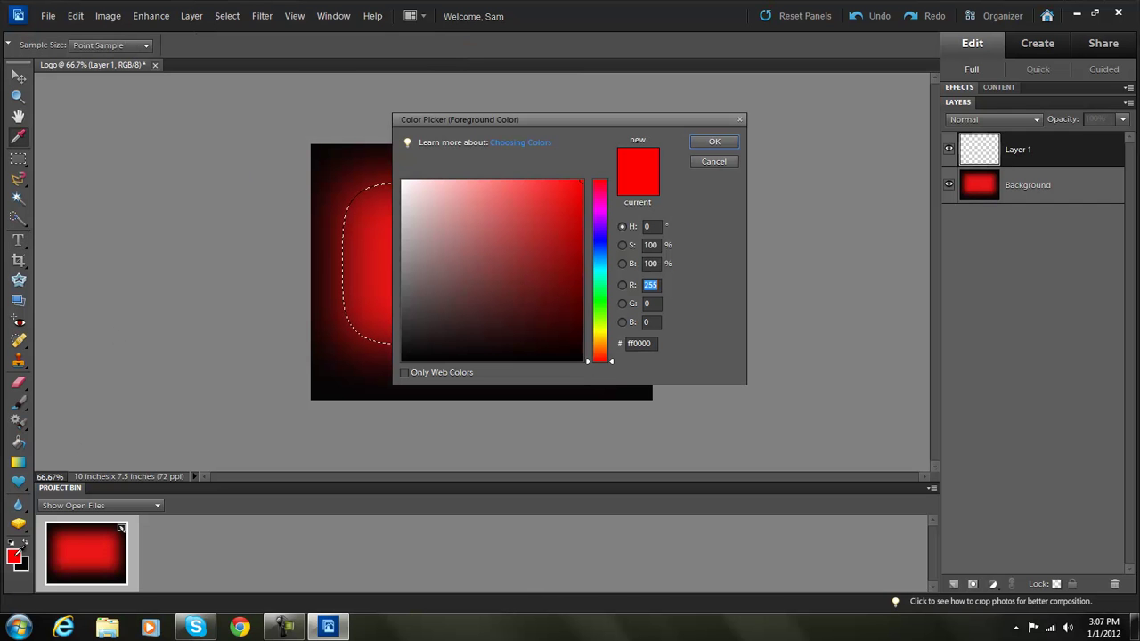
left_click(581, 183)
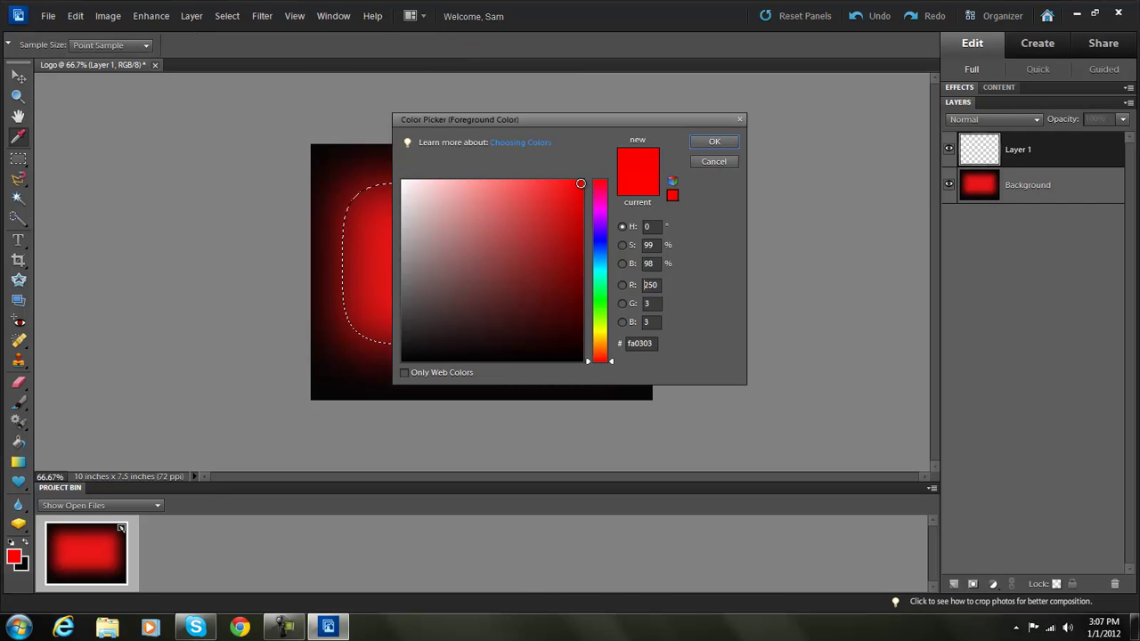
left_click_drag(579, 186, 570, 311)
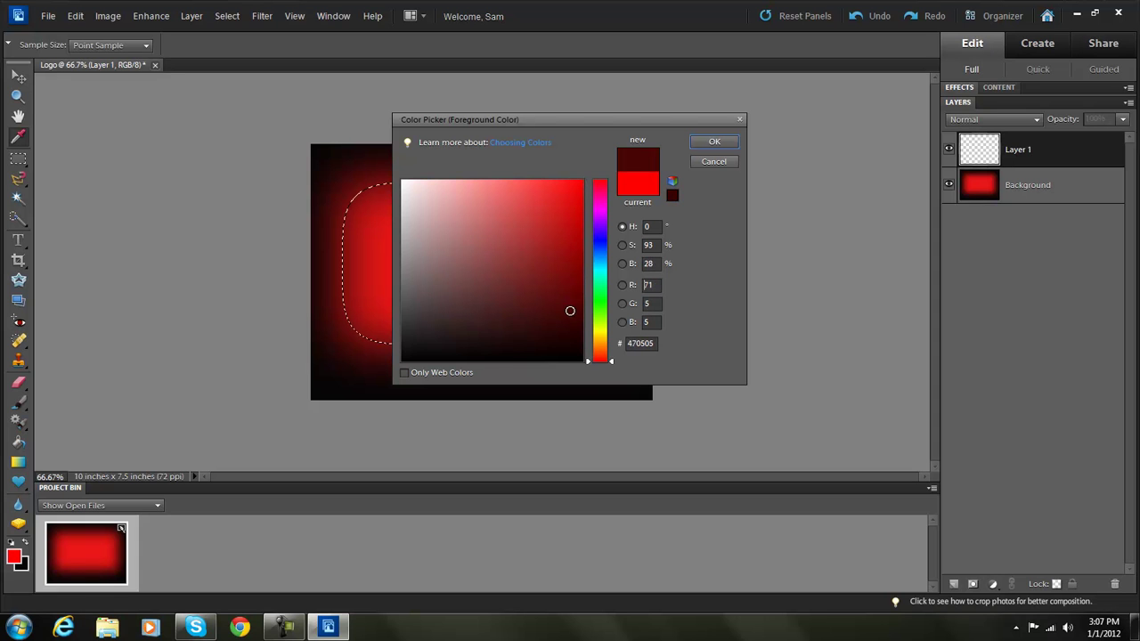
left_click(704, 143)
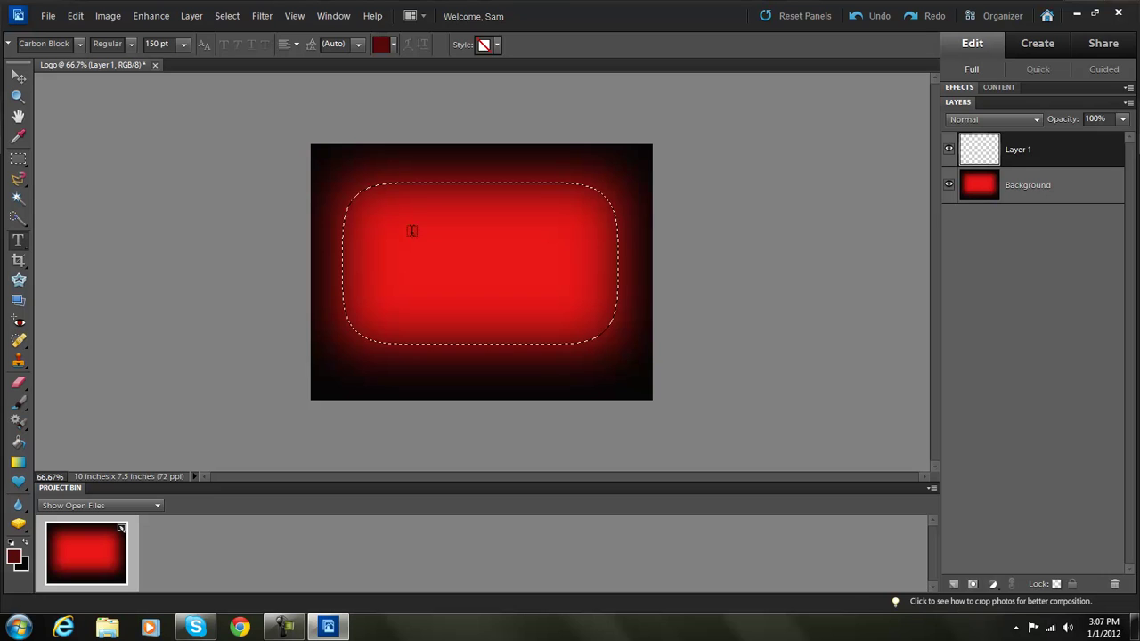
Step: Start a text line over the red glow, set its font size to 175 pt and shift it down toward the glow's lower edge
left_click(380, 262)
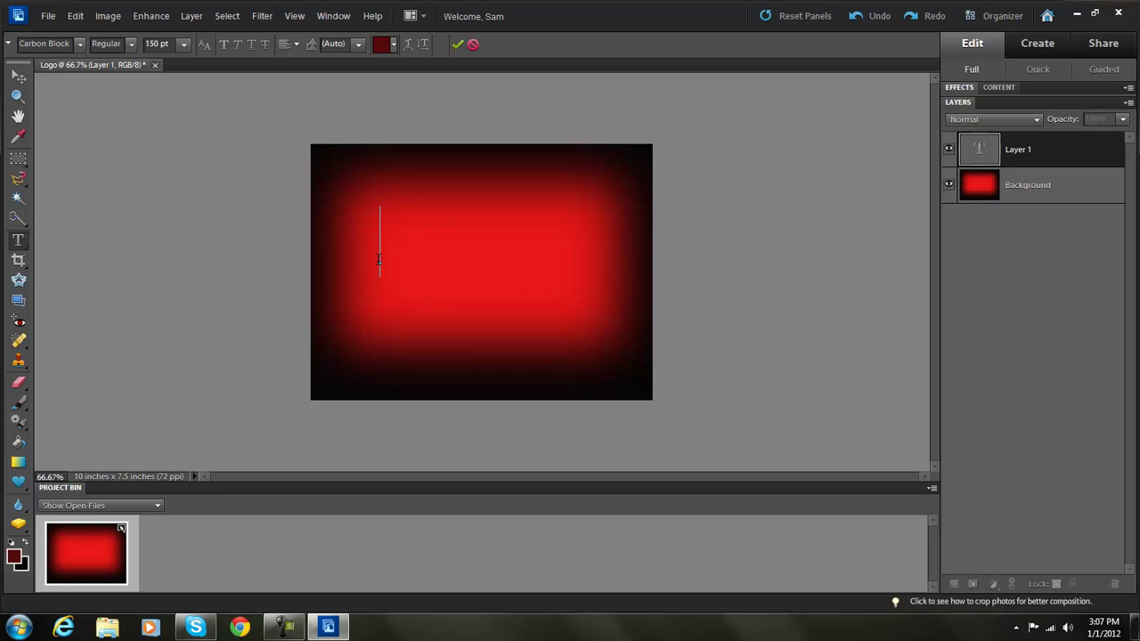
type("E")
key("BackSpace")
left_click(173, 44)
type("1")
left_click_drag(397, 273, 375, 305)
Step: Change the text's font to Kredit and test it with a trial letter, removing the letter again
left_click(79, 45)
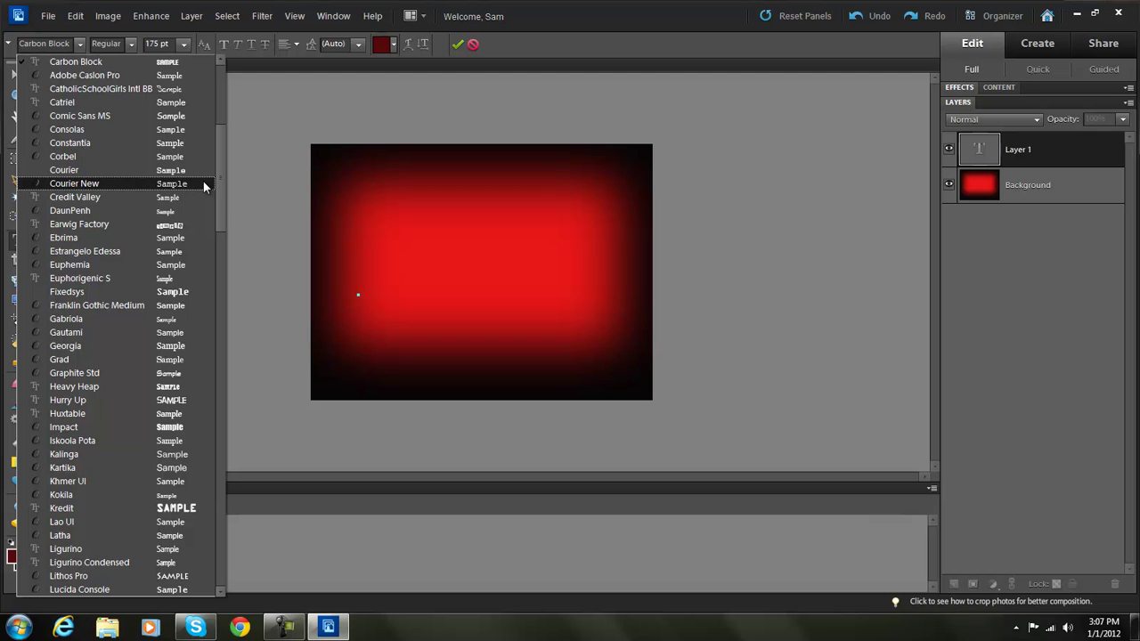
left_click_drag(222, 203, 227, 247)
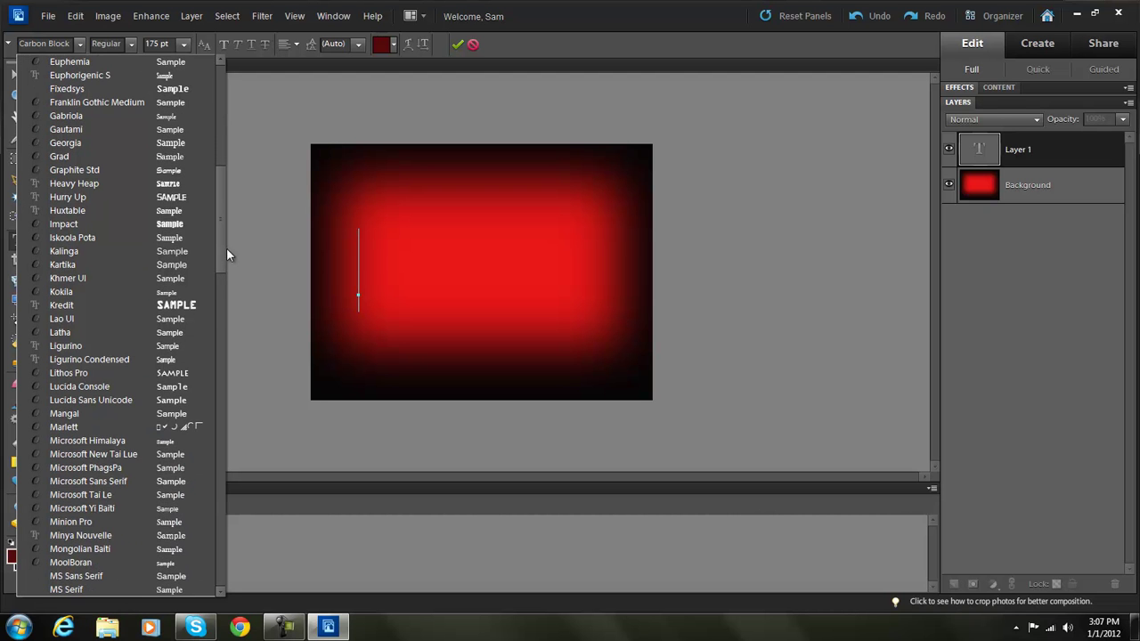
left_click(203, 309)
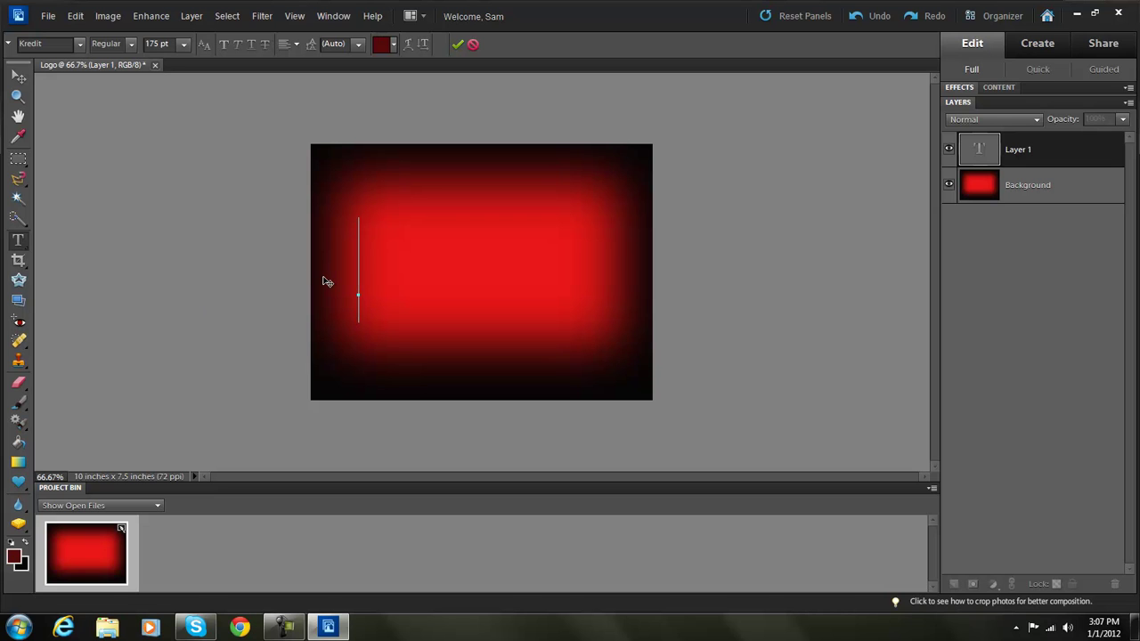
type("Z")
key("BackSpace")
Step: Try the lettering at 150 pt, clear the trial text and set the font size to 125 pt
double_click(161, 43)
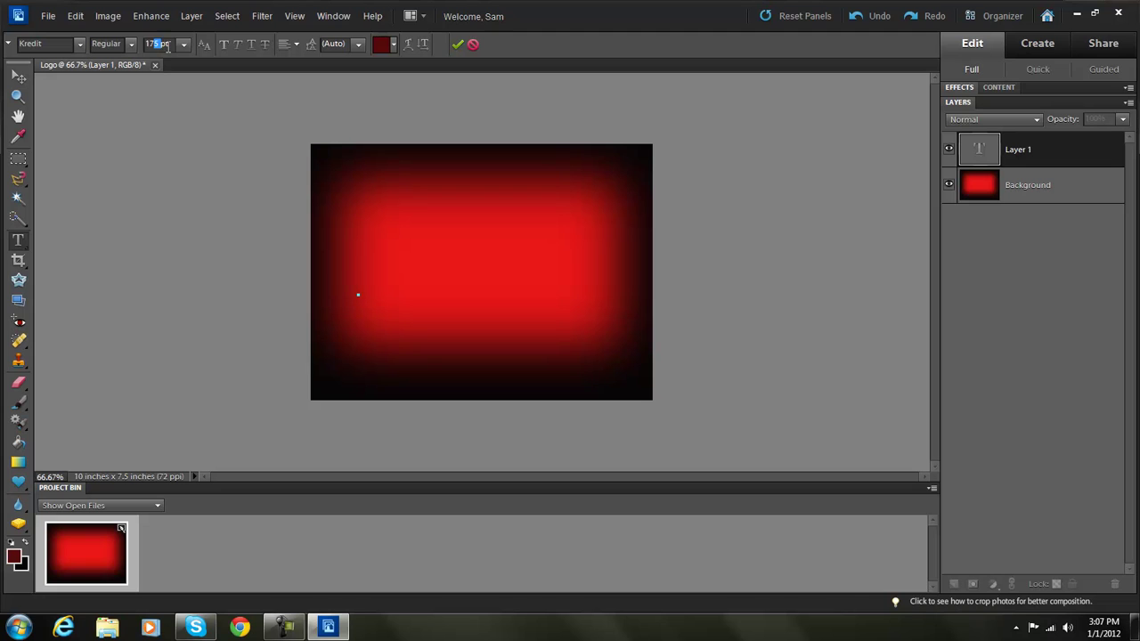
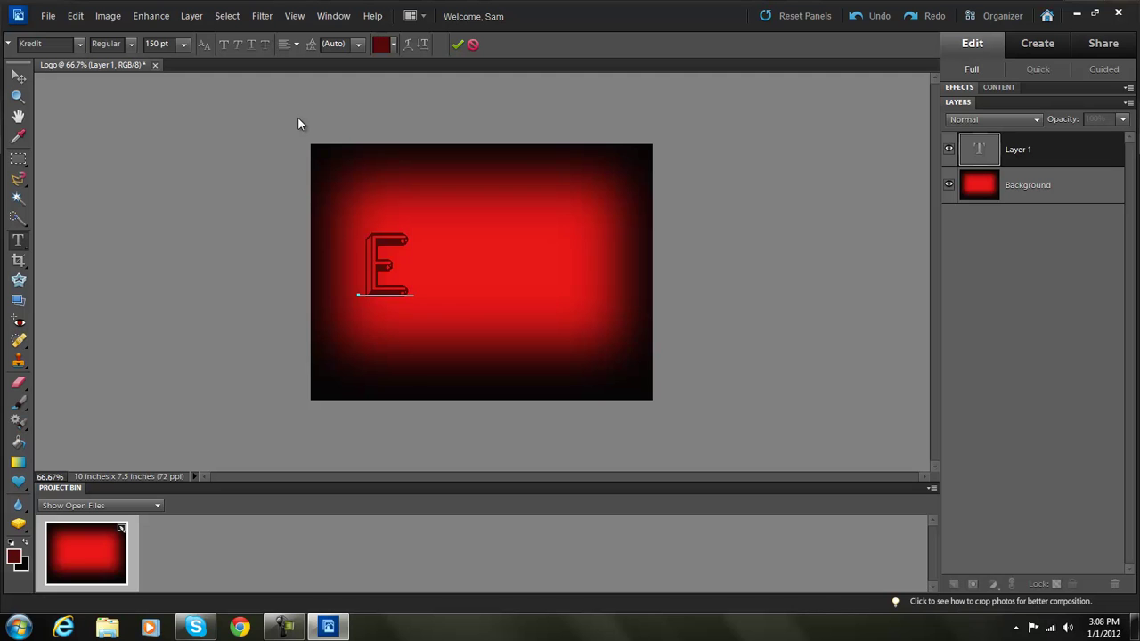
type("CE")
key("BackSpace")
key("BackSpace")
key("BackSpace")
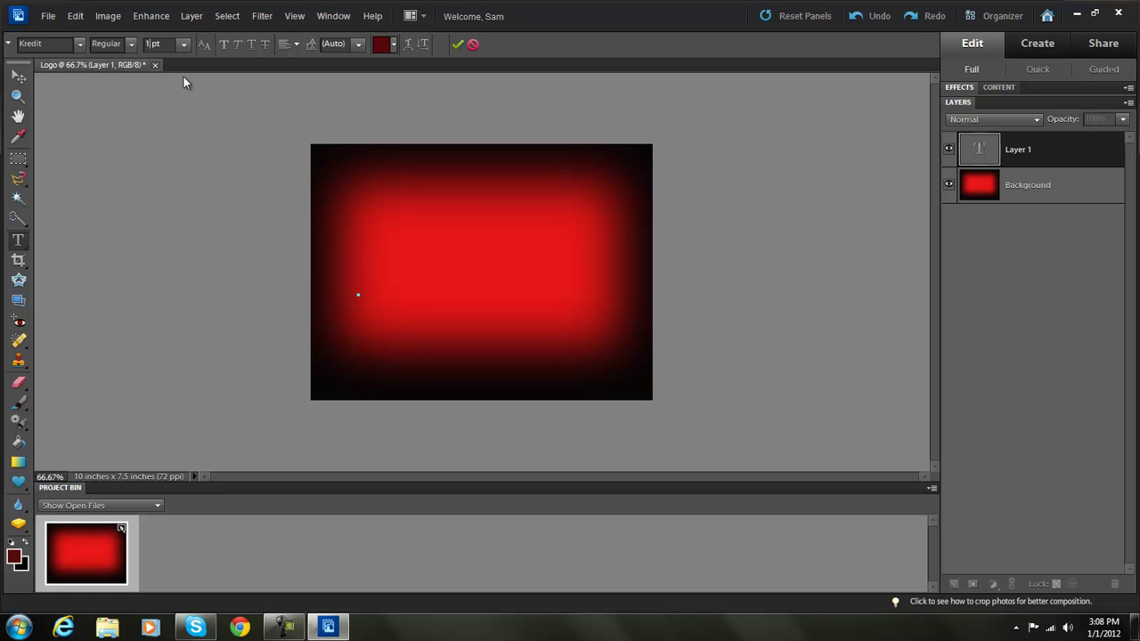
key("Return")
Step: Enter the text EXENON, shift it slightly left across the red glow and commit it
type("EXE")
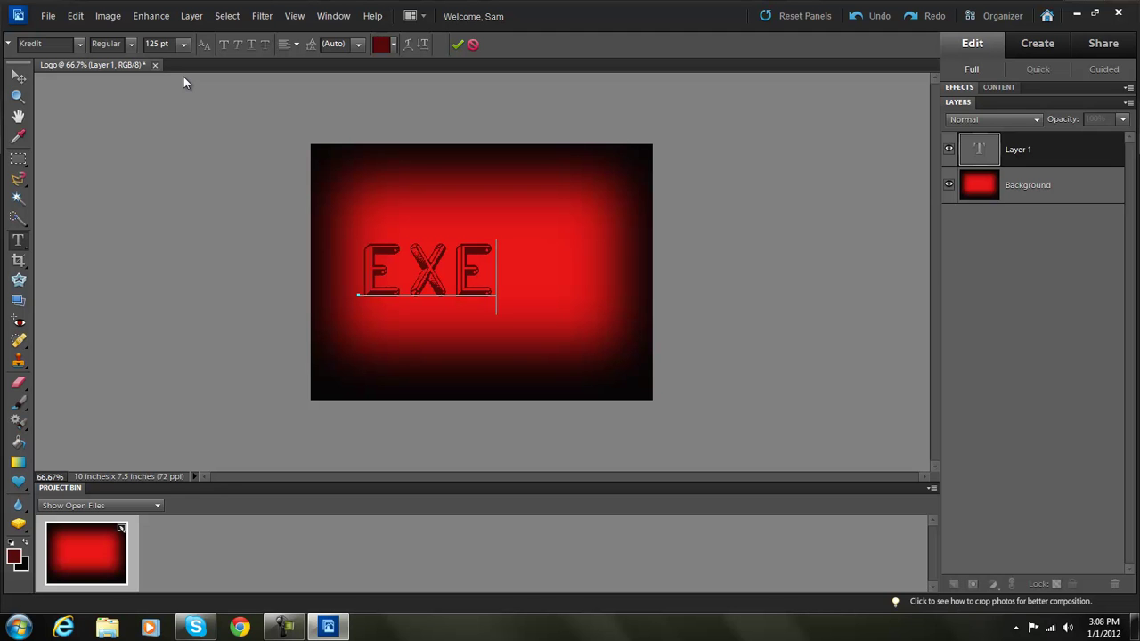
type("NON")
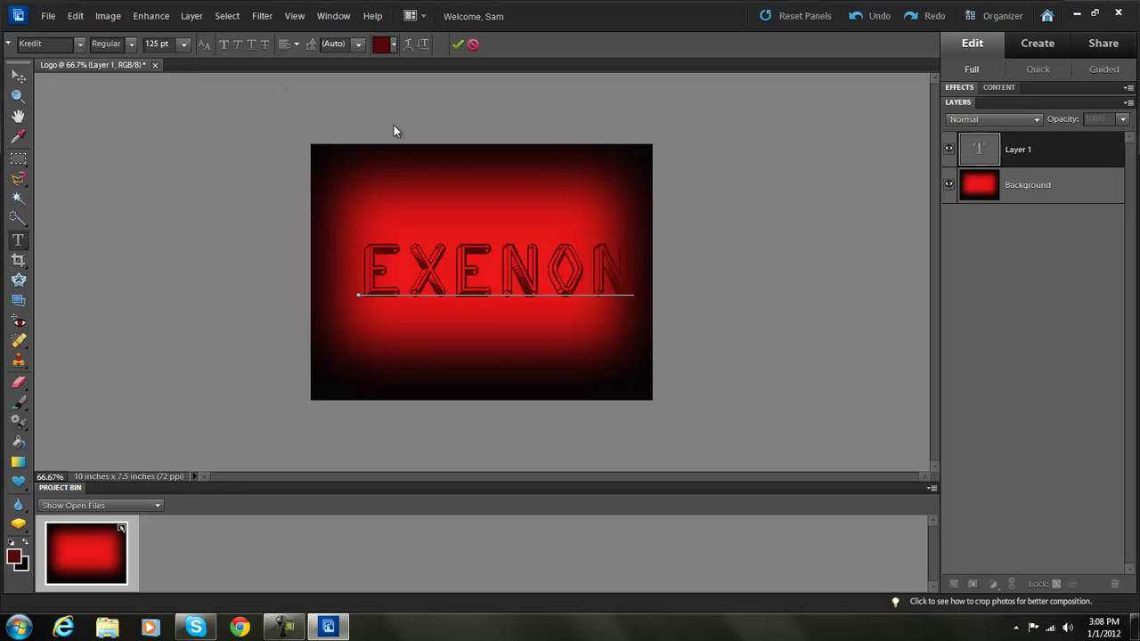
left_click_drag(433, 327, 394, 323)
key("ctrl+Return")
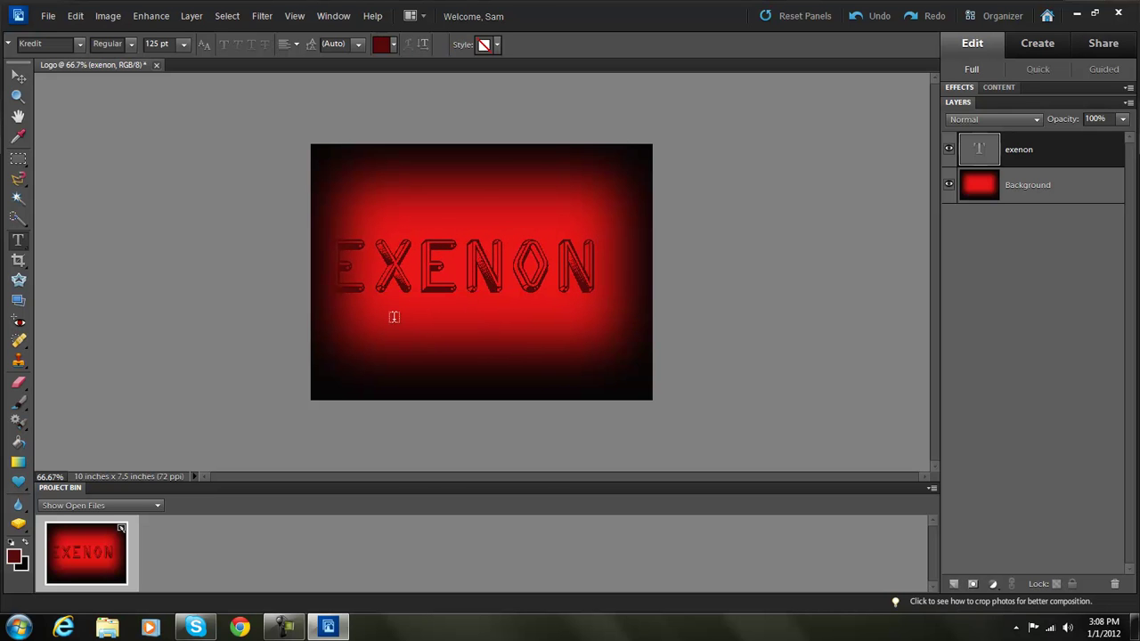
Step: Add HD as a separate text layer, overlapping the lower right end of EXENON, and commit it
key("h")
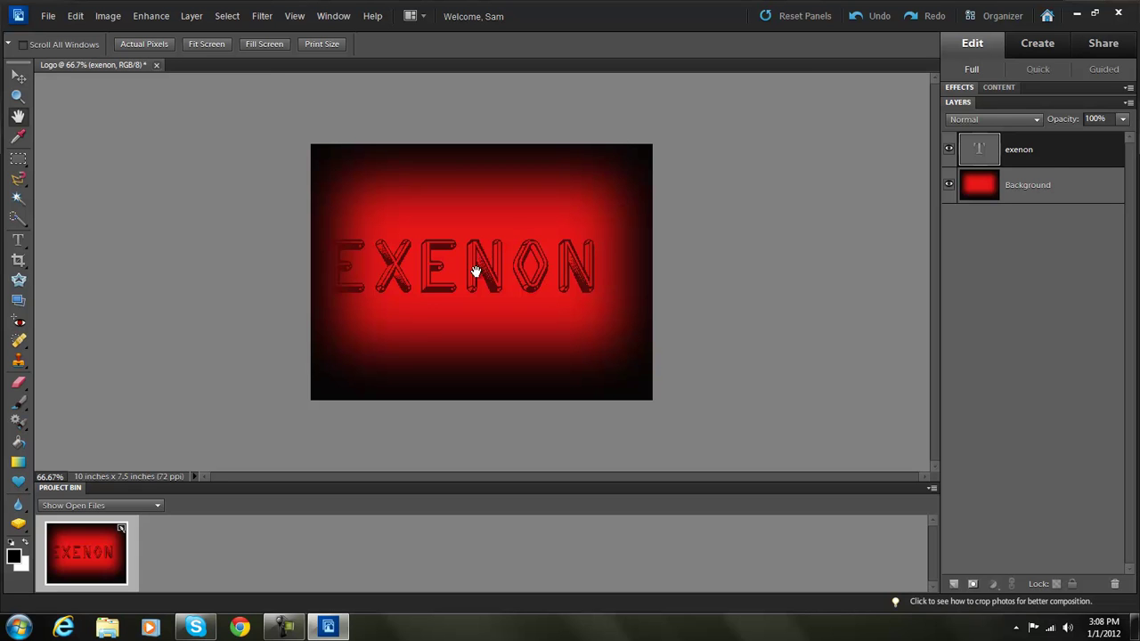
left_click(19, 240)
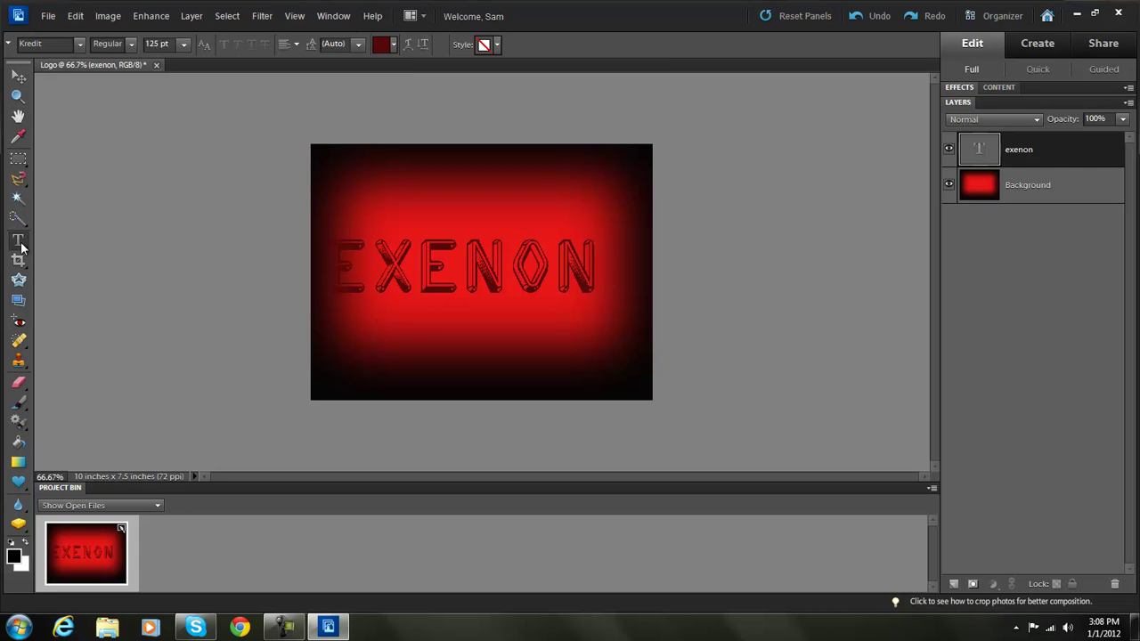
left_click(608, 264)
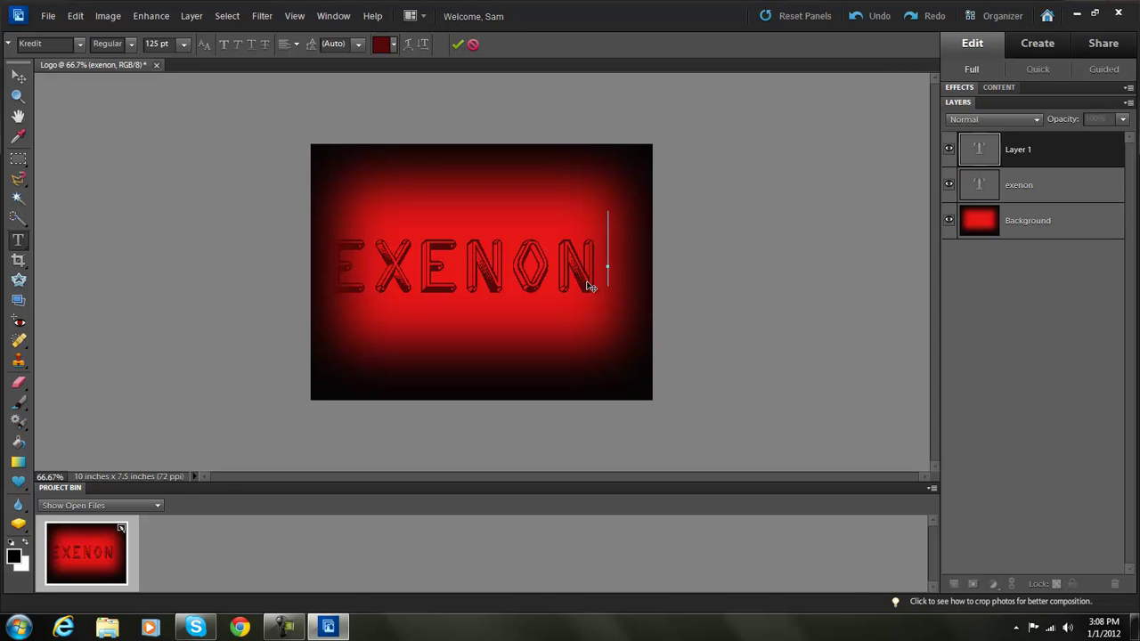
left_click_drag(597, 292, 586, 315)
type("HI")
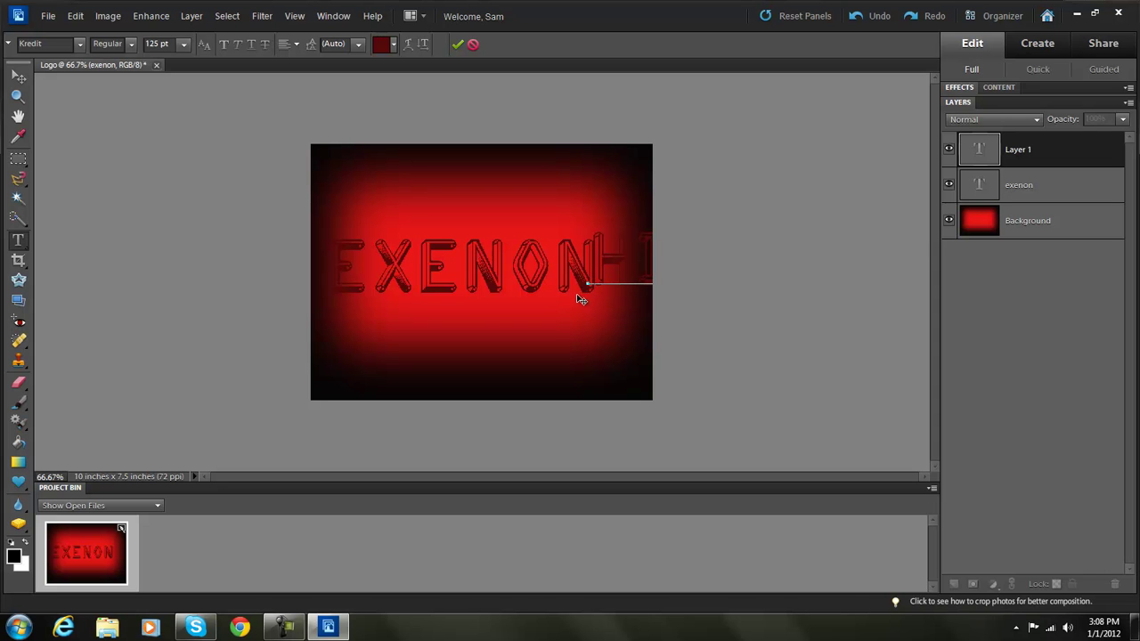
left_click_drag(577, 297, 526, 330)
key("ctrl+Return")
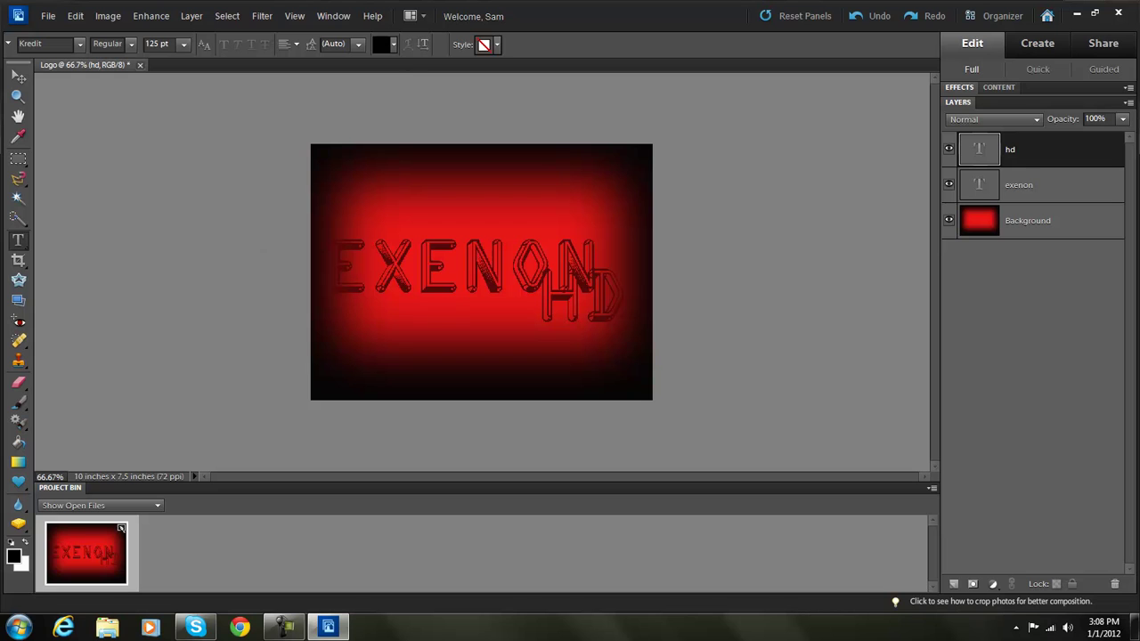
Step: Try the Wacky bevel style on the HD text, then apply the Simple Outer bevel instead
left_click(489, 47)
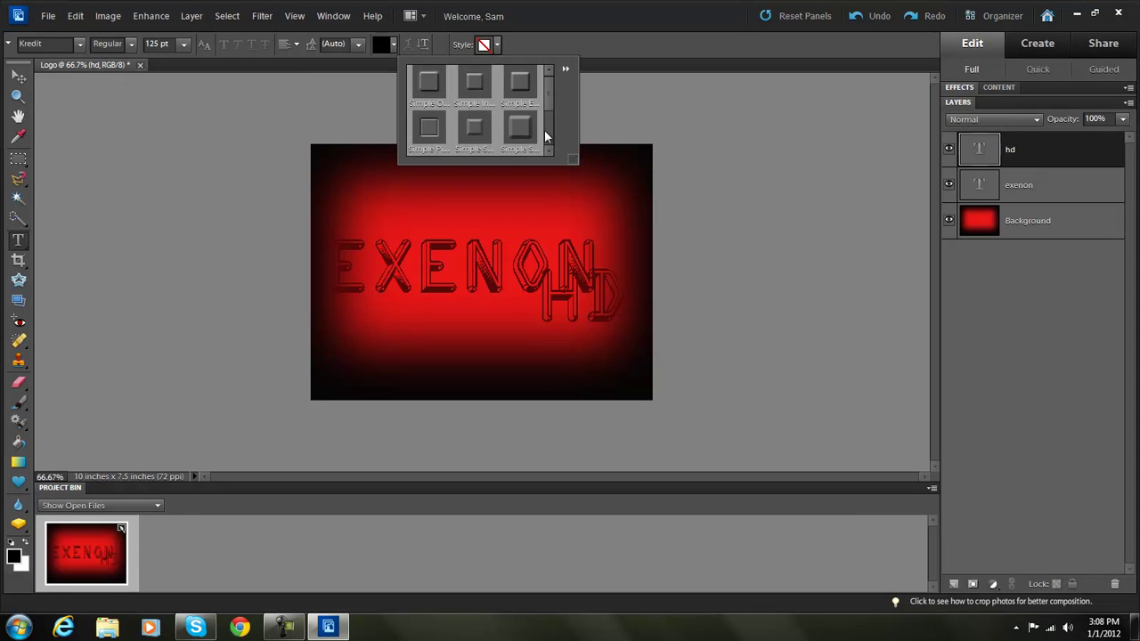
left_click(425, 127)
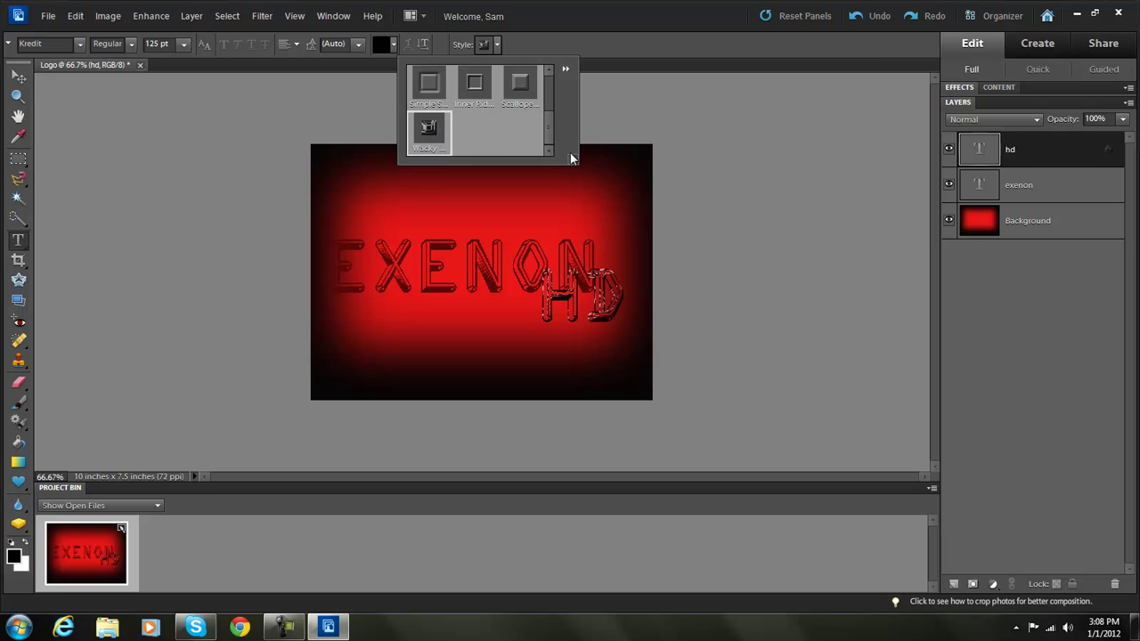
left_click_drag(548, 132, 541, 73)
left_click(422, 88)
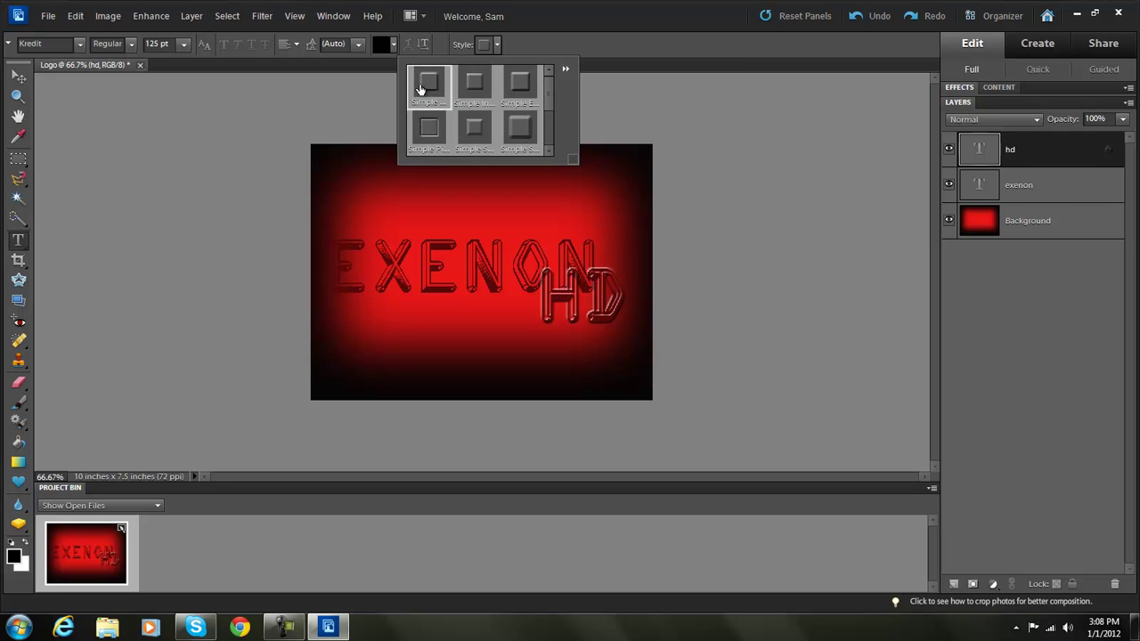
left_click(499, 47)
left_click(485, 49)
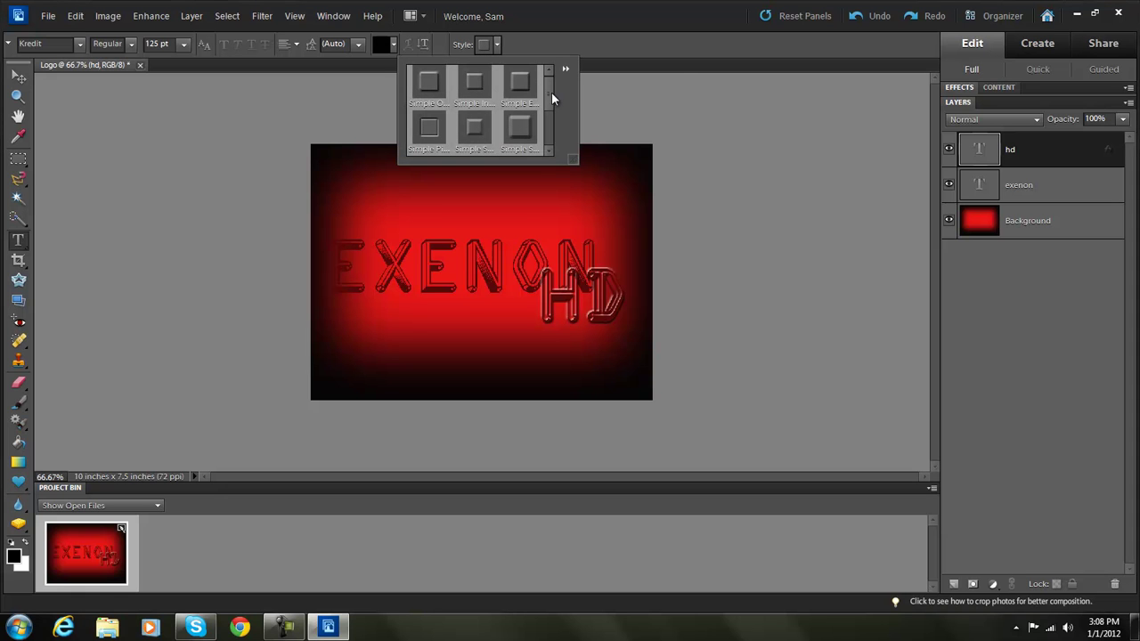
left_click(565, 69)
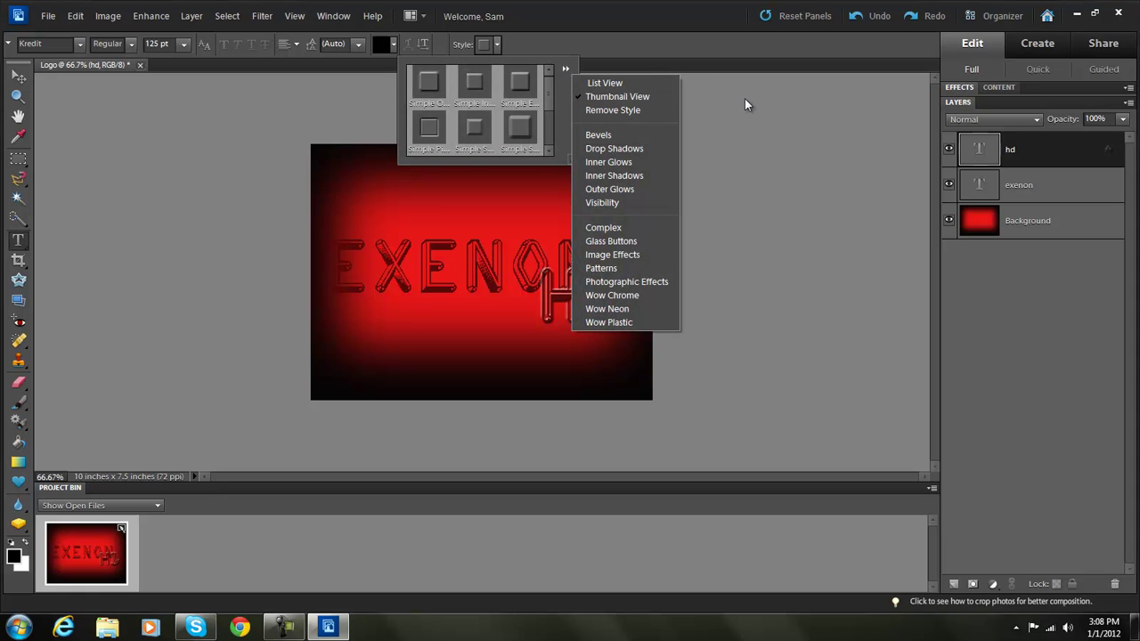
left_click(788, 233)
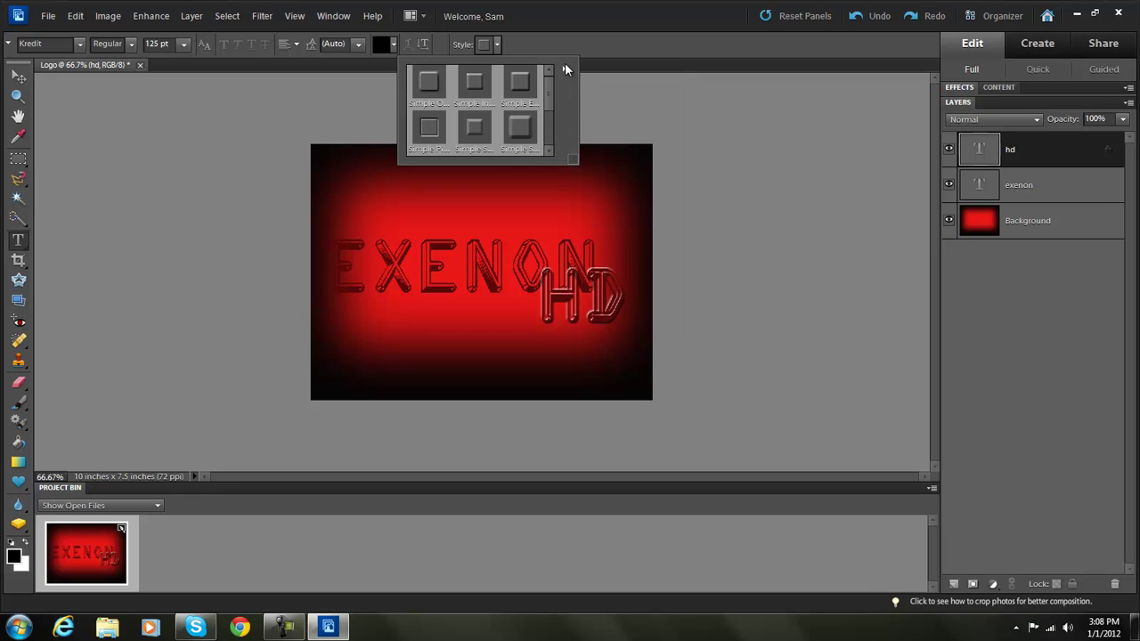
left_click(230, 140)
left_click(455, 43)
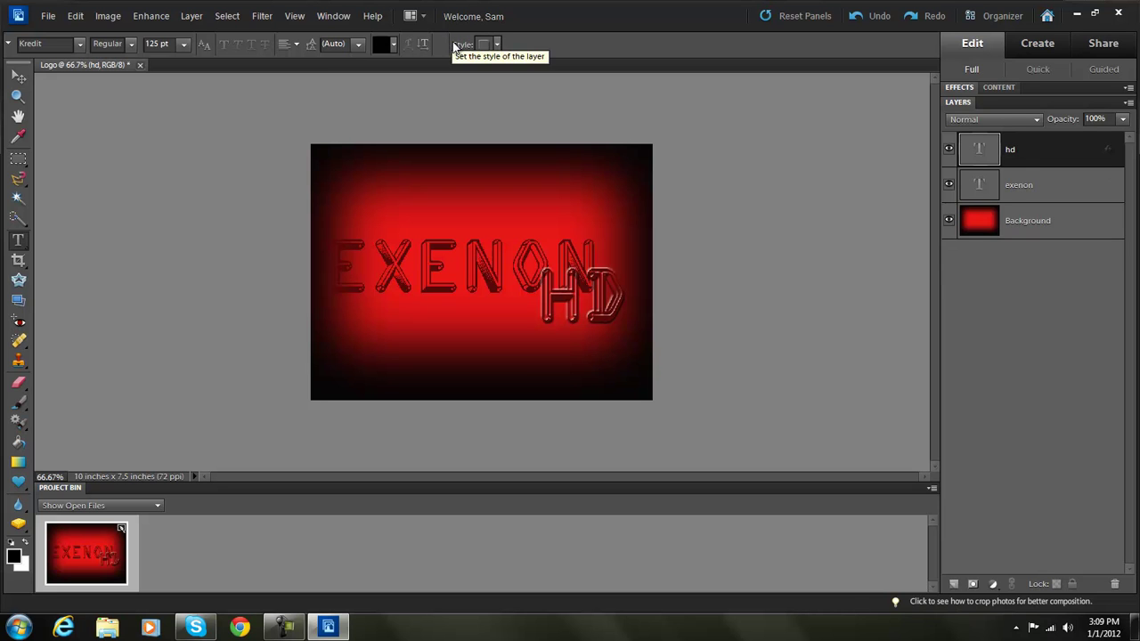